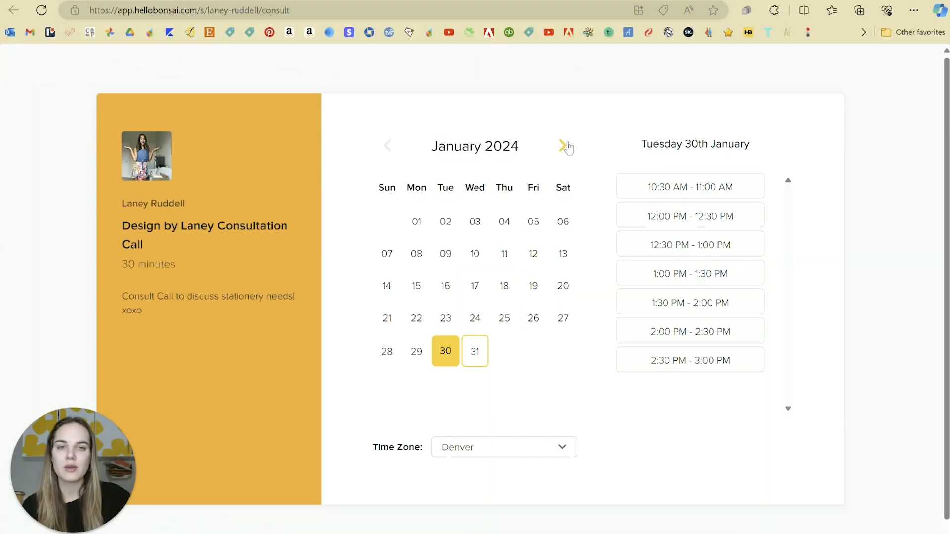
Step: View the February 2024 availability on the consultation call's booking page
{"action": "left_click", "coordinate": [562, 145]}
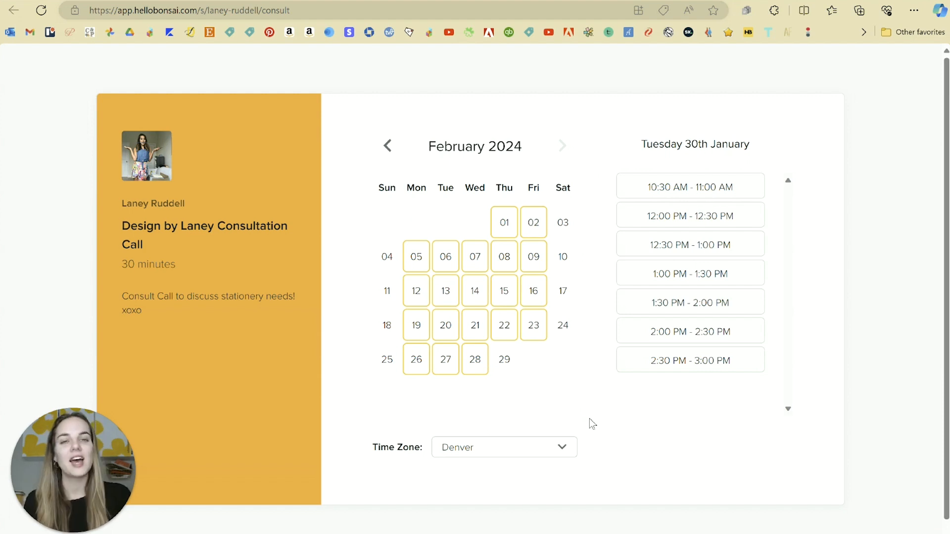
Step: Return to the Bonsai dashboard and start connecting a Google calendar to Scheduling
{"action": "left_click", "coordinate": [610, 1]}
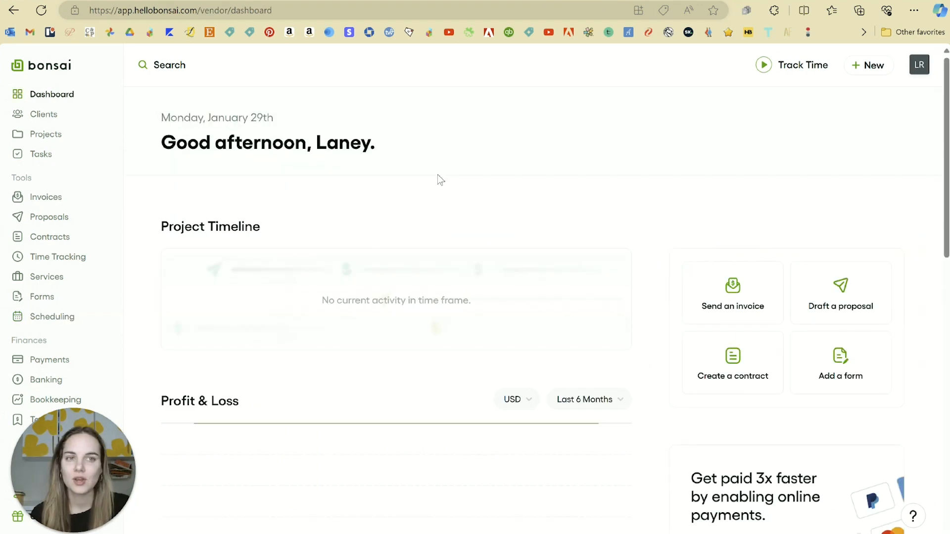
{"action": "left_click", "coordinate": [62, 321]}
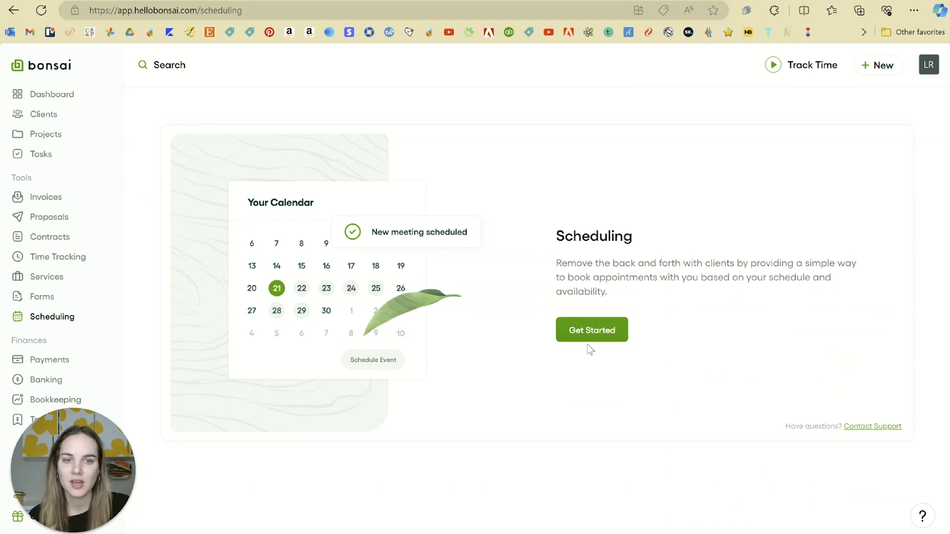
{"action": "left_click", "coordinate": [593, 335]}
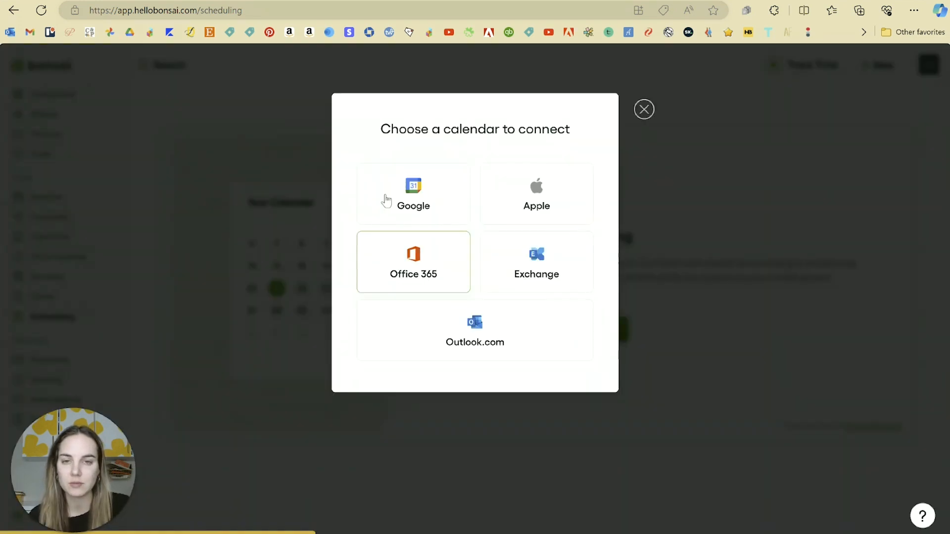
{"action": "left_click", "coordinate": [402, 193]}
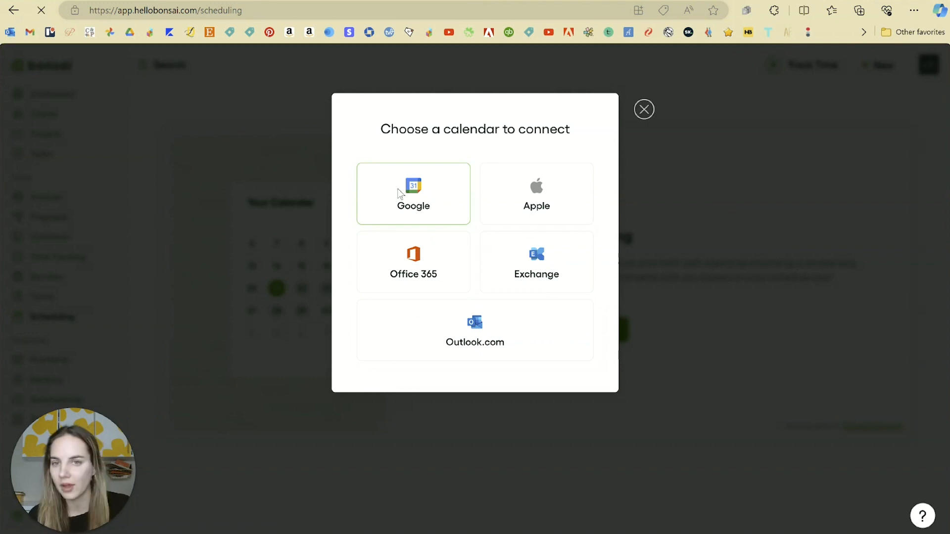
Step: Accept the Cronofy terms, link the business Google account, and allow access to its calendars
{"action": "left_click", "coordinate": [370, 255]}
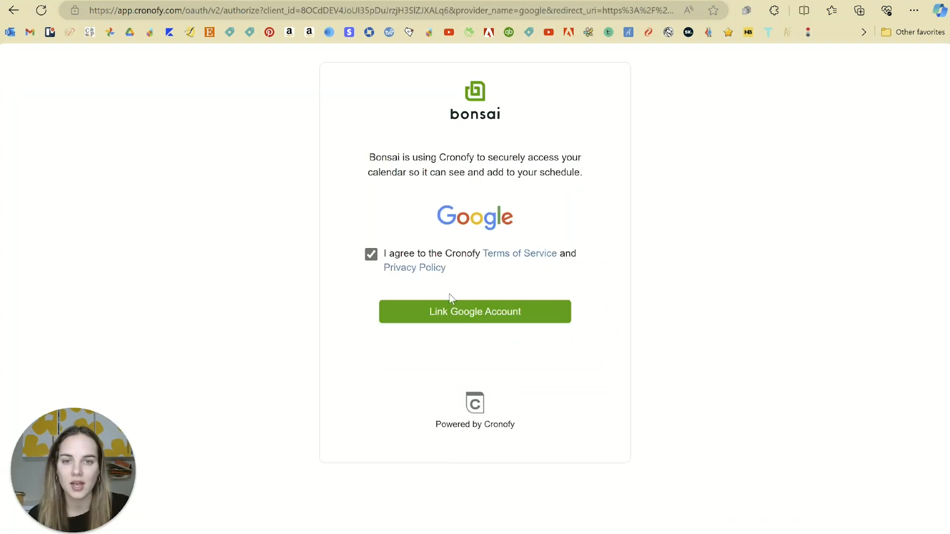
{"action": "left_click", "coordinate": [453, 314]}
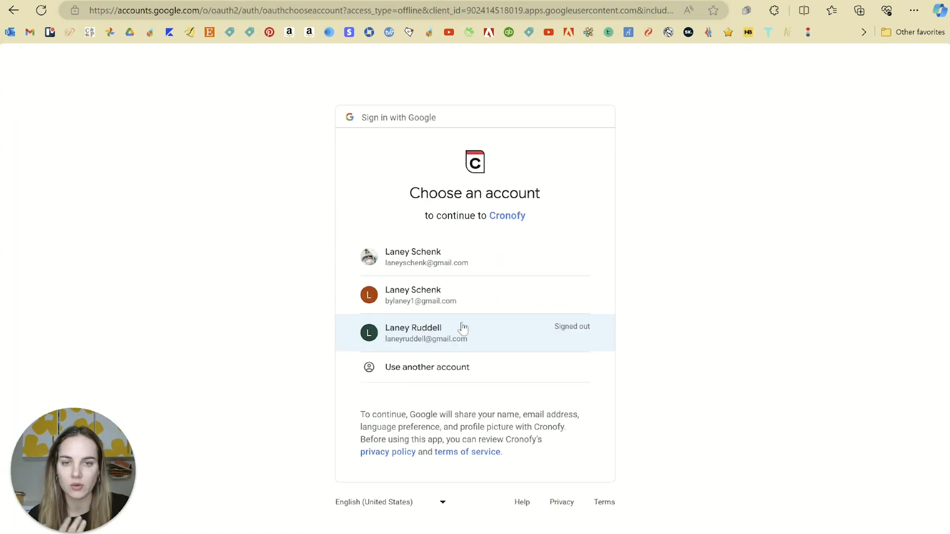
{"action": "left_click", "coordinate": [443, 307]}
{"action": "left_click", "coordinate": [510, 381]}
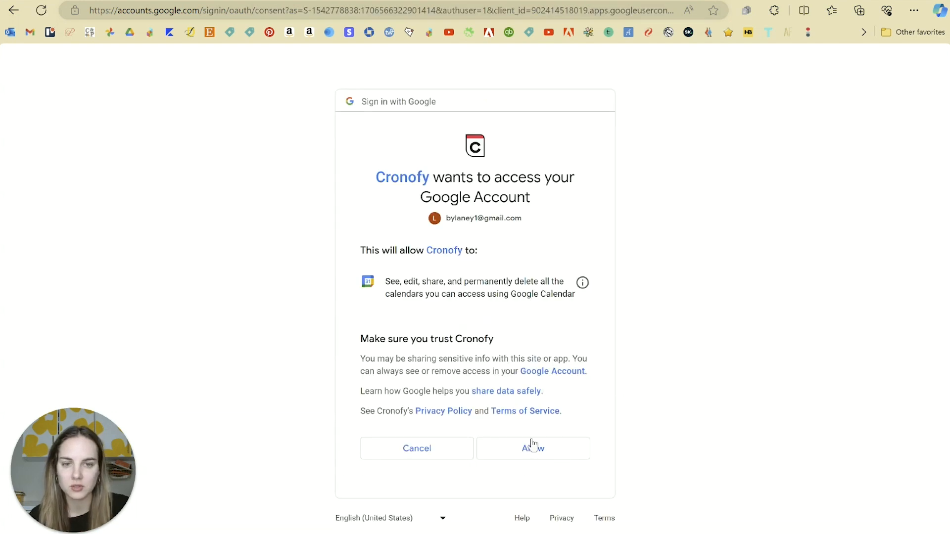
{"action": "left_click", "coordinate": [533, 448]}
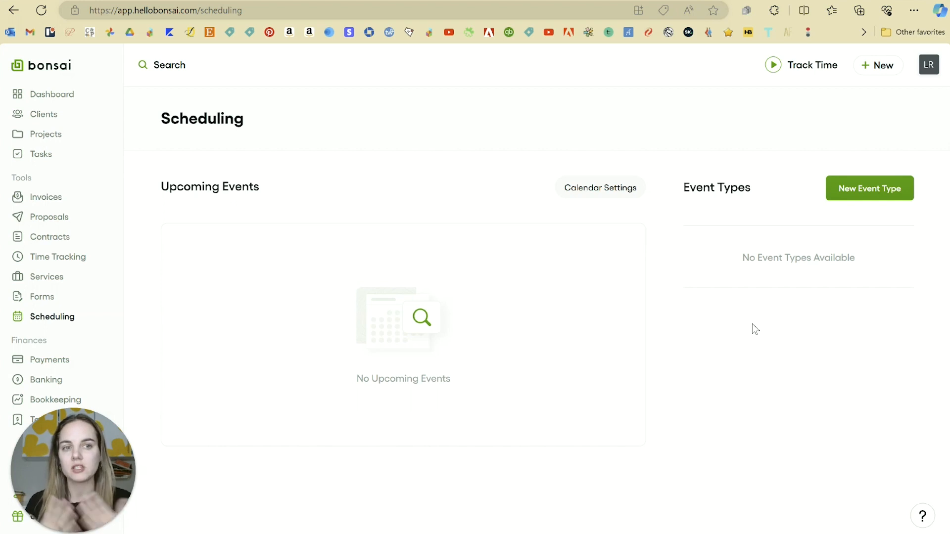
Step: Create a new event type named "Design by Laney Consultation Call"
{"action": "left_click", "coordinate": [859, 193]}
{"action": "left_click", "coordinate": [345, 188]}
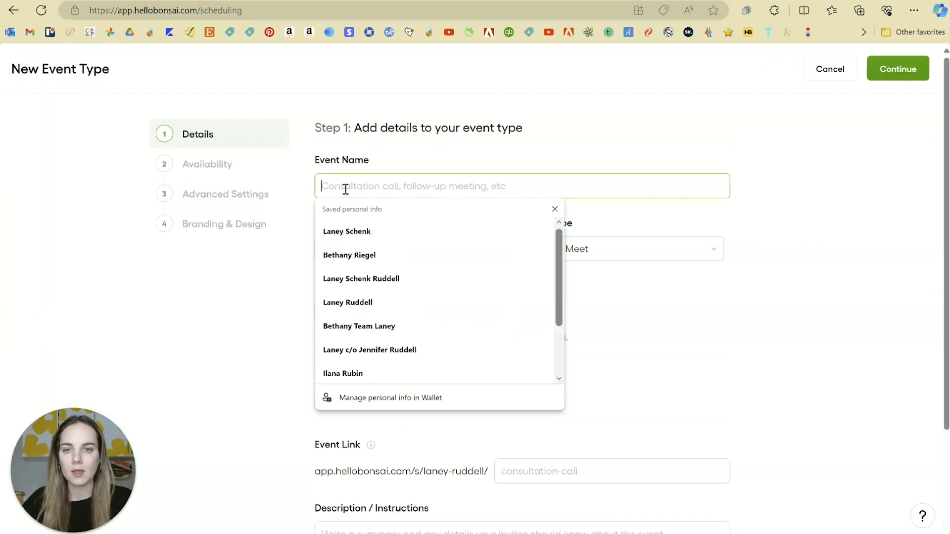
{"action": "type", "text": "Consultation"}
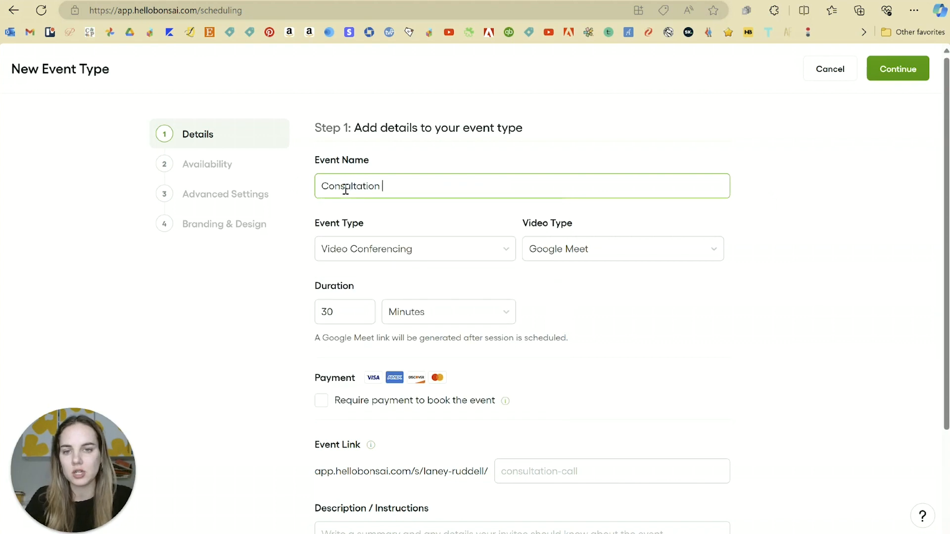
{"action": "left_click", "coordinate": [322, 188]}
{"action": "type", "text": "Design by "}
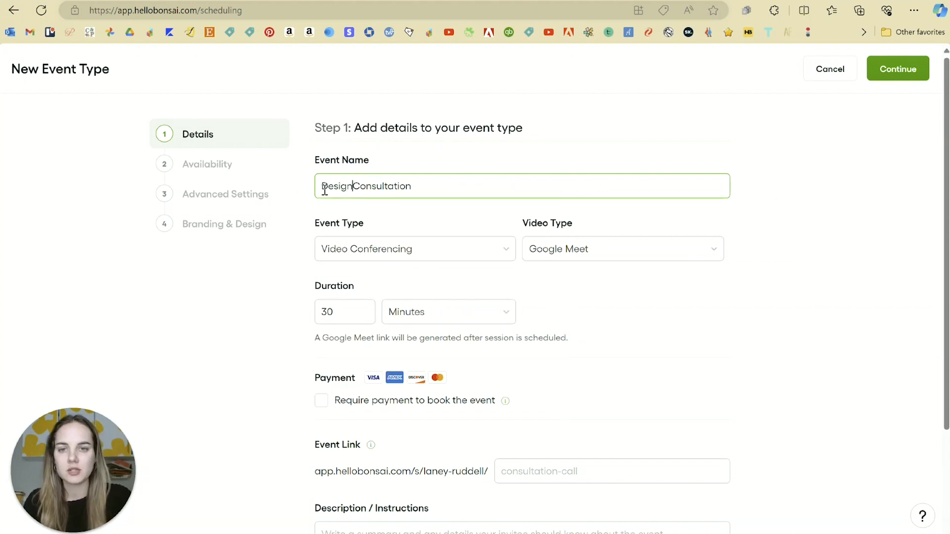
{"action": "type", "text": "Laney"}
{"action": "left_click", "coordinate": [501, 192]}
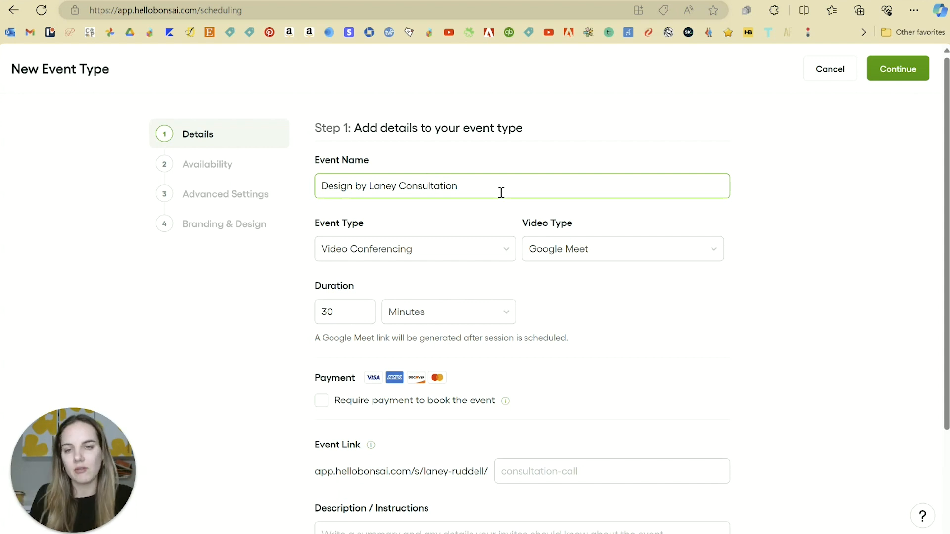
{"action": "type", "text": "Call"}
Step: Review the event type choices and set the video type to Zoom
{"action": "left_click", "coordinate": [499, 256]}
{"action": "left_click", "coordinate": [503, 255]}
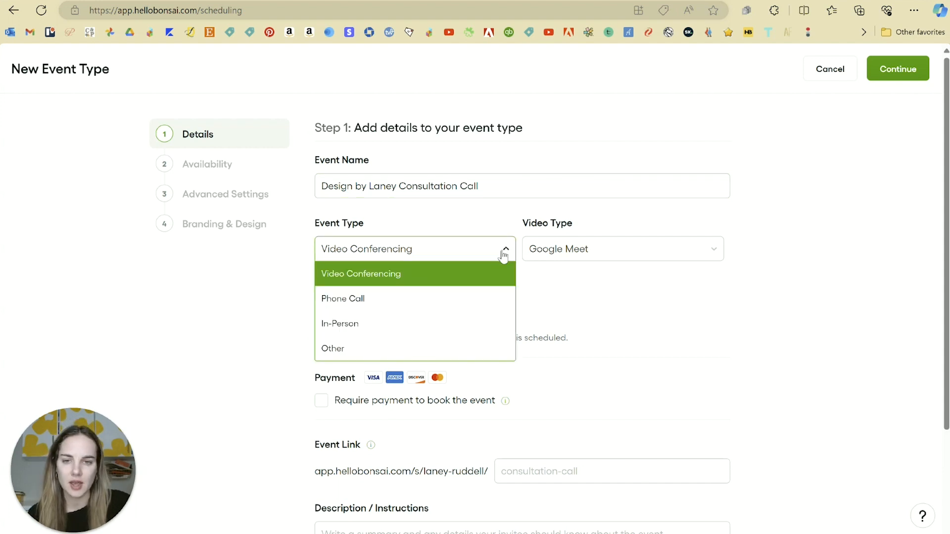
{"action": "left_click", "coordinate": [602, 257]}
{"action": "left_click", "coordinate": [604, 260]}
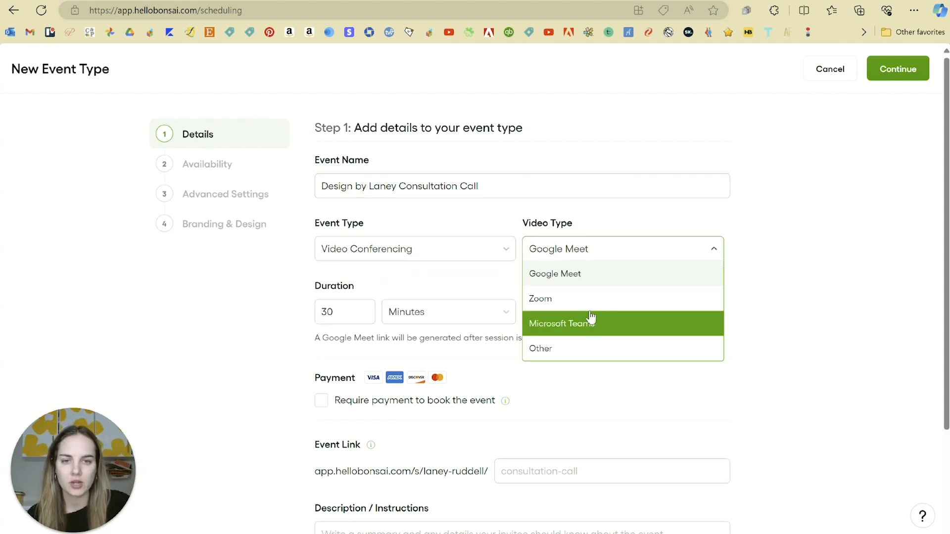
{"action": "left_click", "coordinate": [600, 300]}
{"action": "scroll", "coordinate": [628, 239], "scroll_direction": "down", "scroll_amount": 3}
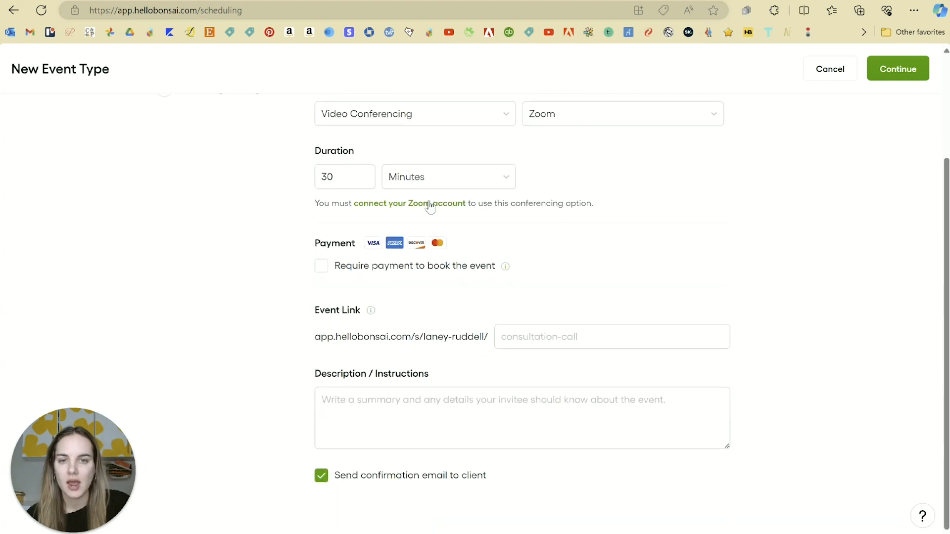
Step: Set the event's video type to Google Meet
{"action": "scroll", "coordinate": [593, 278], "scroll_direction": "up", "scroll_amount": 3}
{"action": "left_click", "coordinate": [588, 252]}
{"action": "left_click", "coordinate": [578, 274]}
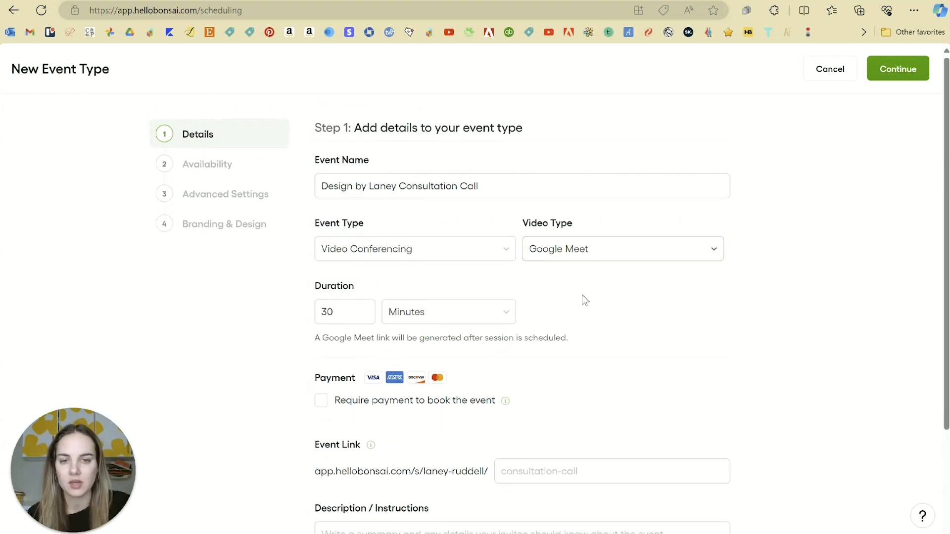
{"action": "scroll", "coordinate": [585, 300], "scroll_direction": "down", "scroll_amount": 2}
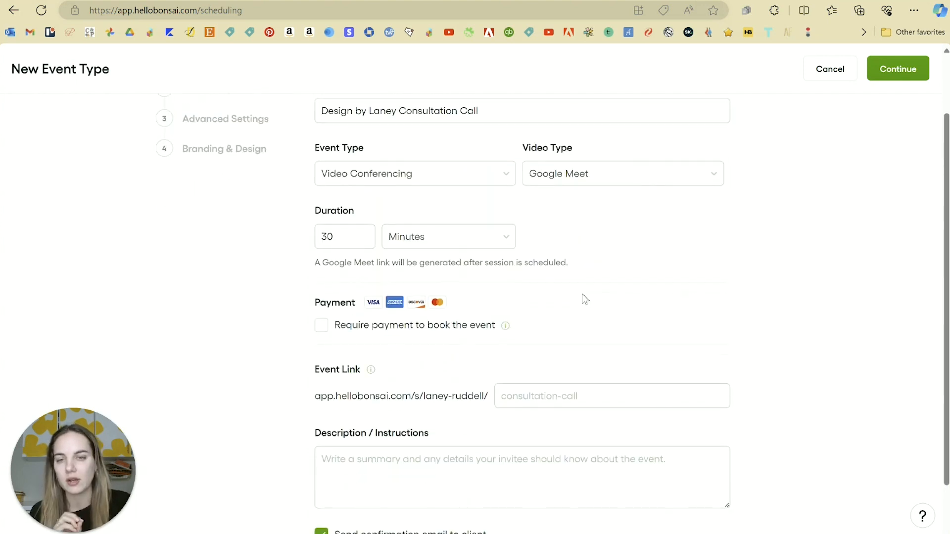
{"action": "scroll", "coordinate": [585, 300], "scroll_direction": "down", "scroll_amount": 1}
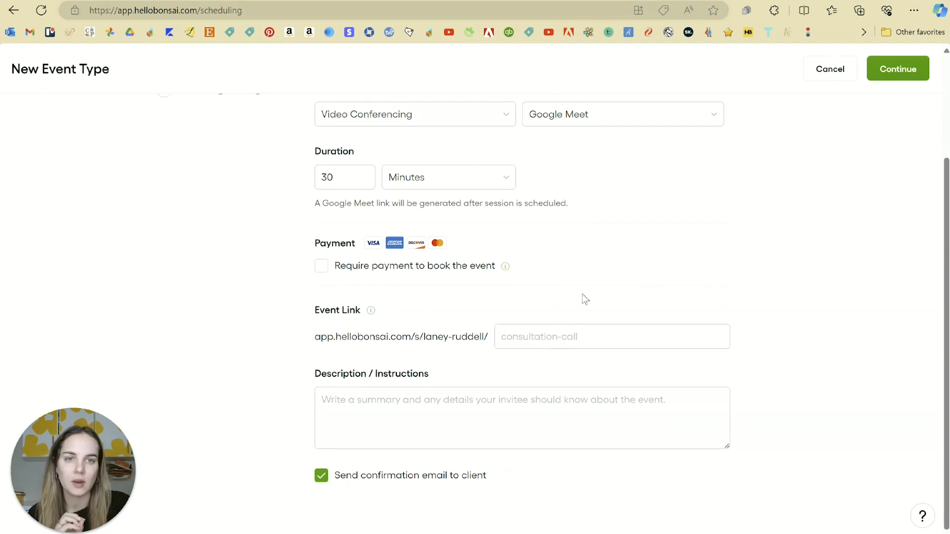
{"action": "left_click", "coordinate": [576, 113]}
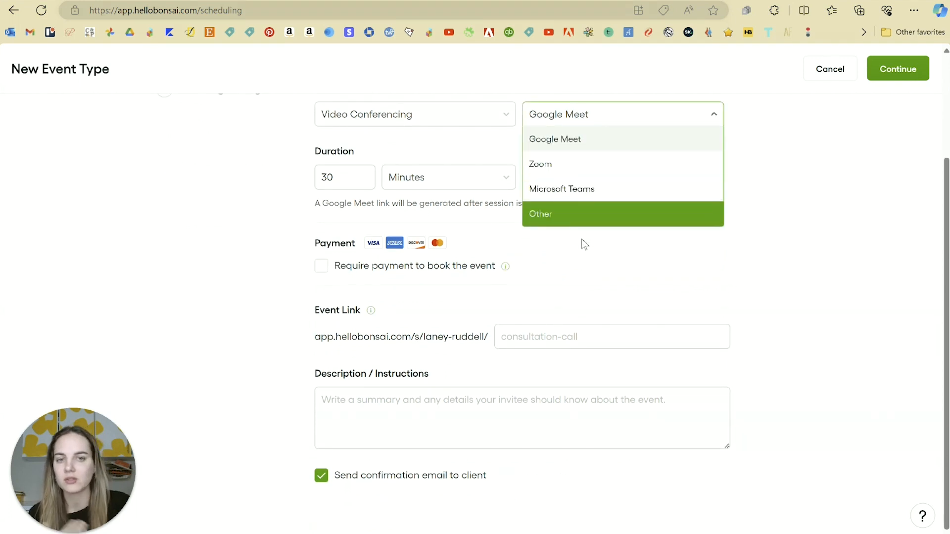
{"action": "left_click", "coordinate": [616, 244]}
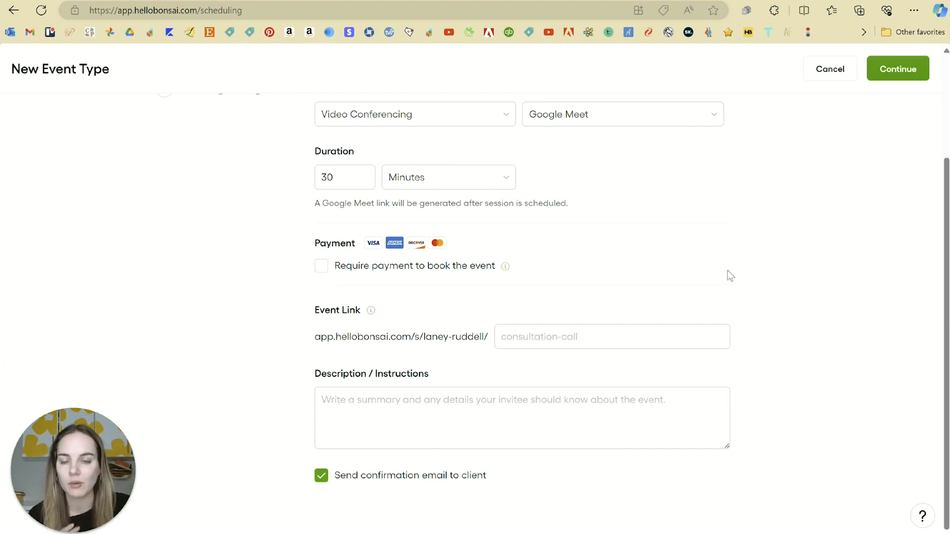
{"action": "scroll", "coordinate": [578, 288], "scroll_direction": "up", "scroll_amount": 3}
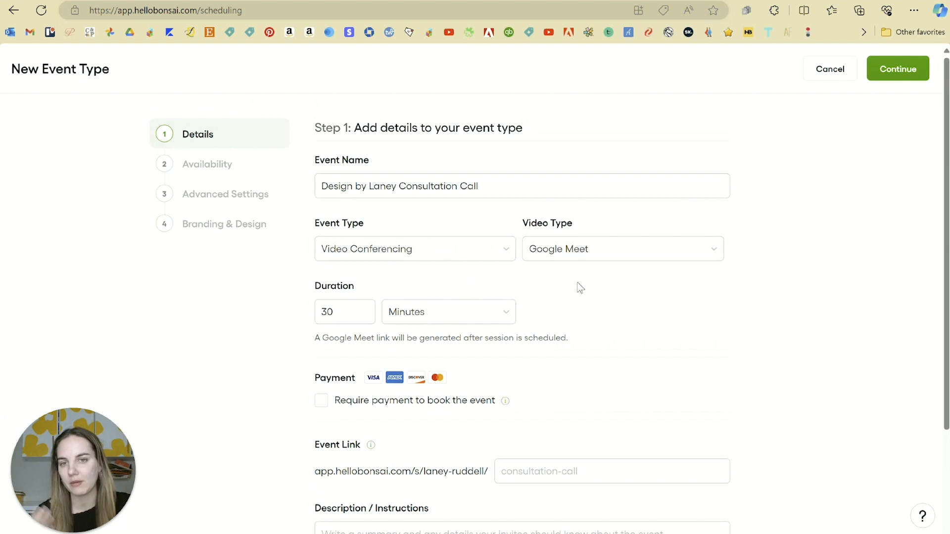
{"action": "scroll", "coordinate": [578, 289], "scroll_direction": "down", "scroll_amount": 3}
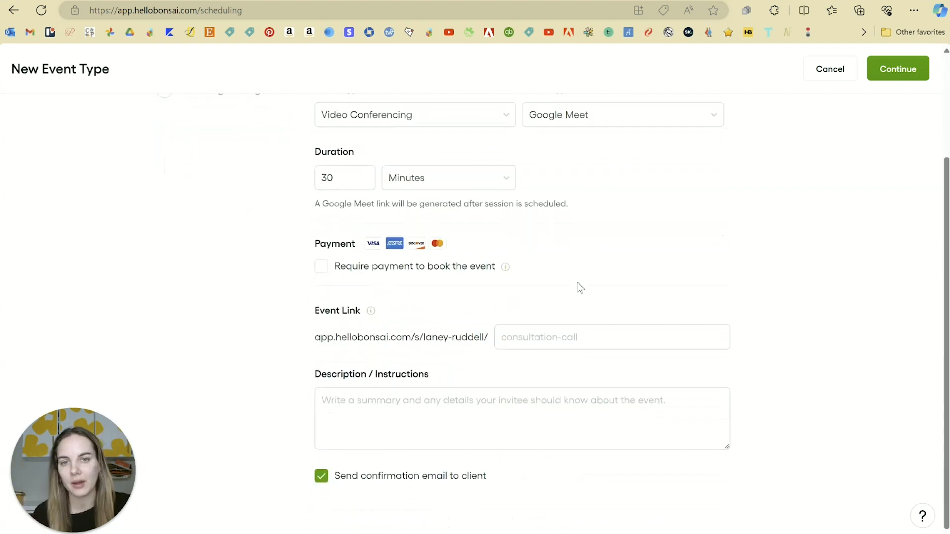
Step: Try requiring payment to book the event
{"action": "left_click", "coordinate": [322, 267]}
{"action": "scroll", "coordinate": [568, 242], "scroll_direction": "down", "scroll_amount": 3}
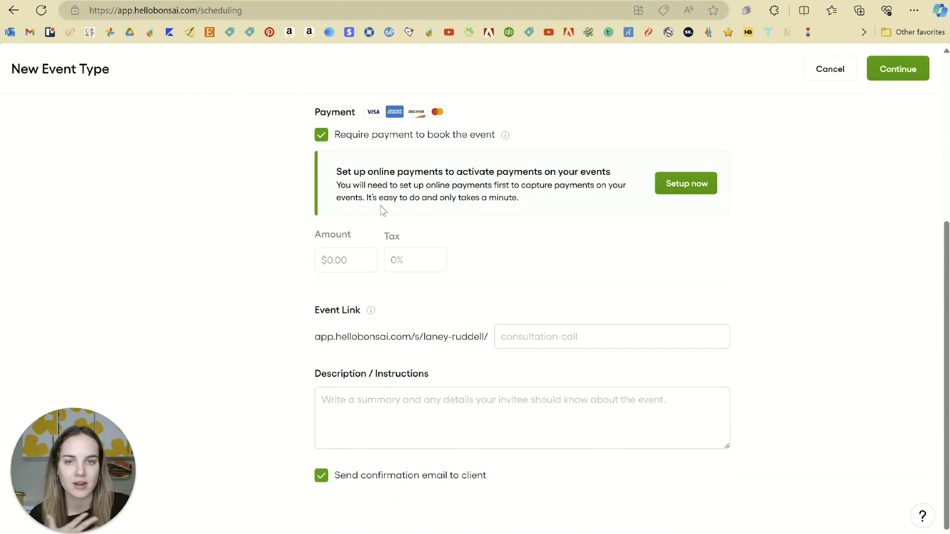
{"action": "left_click", "coordinate": [322, 135]}
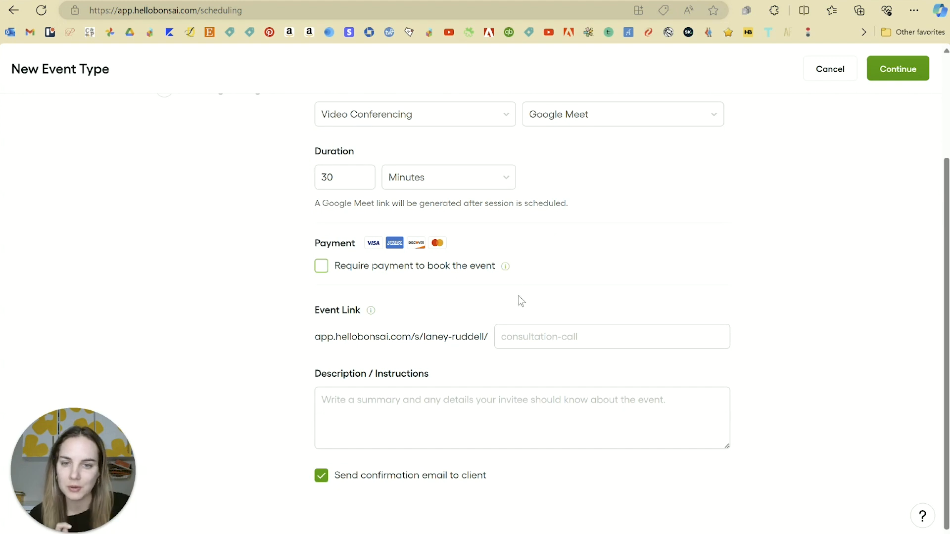
Step: Set the ending of the event link to "consult"
{"action": "left_click", "coordinate": [535, 347]}
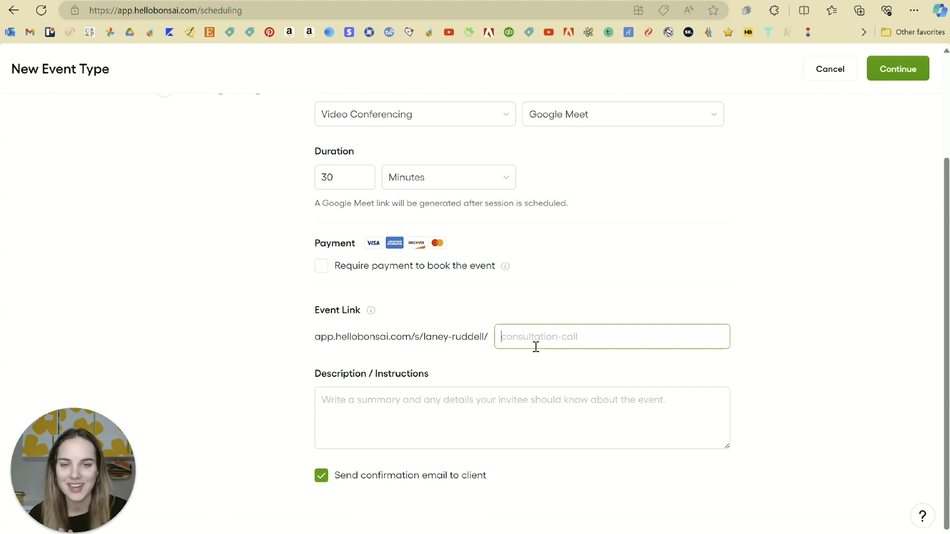
{"action": "type", "text": "consult"}
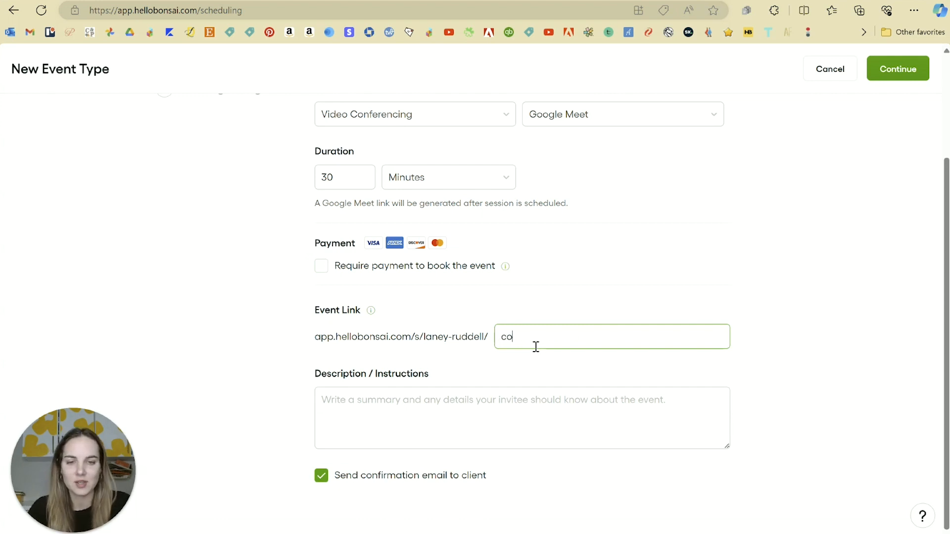
{"action": "key", "text": "BackSpace"}
{"action": "key", "text": "BackSpace"}
{"action": "key", "text": "BackSpace"}
{"action": "type", "text": "ut"}
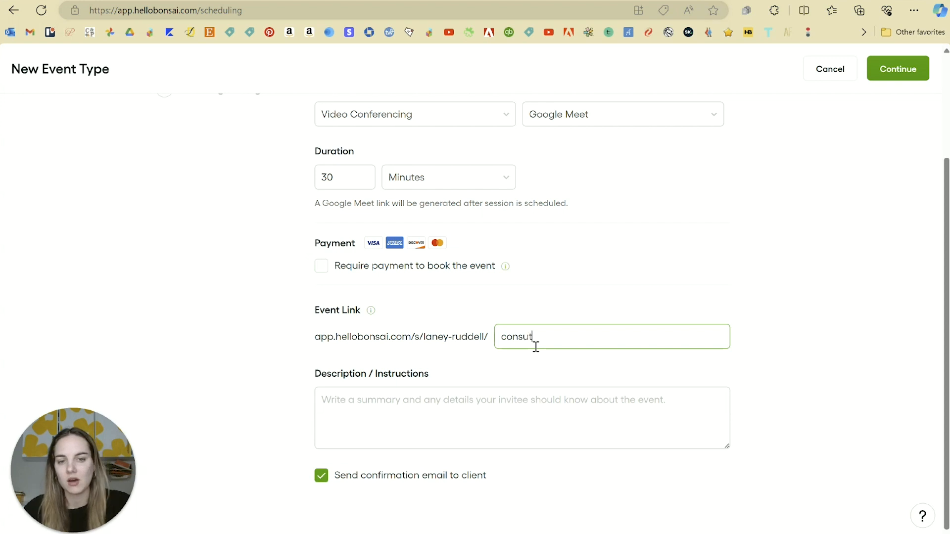
{"action": "key", "text": "BackSpace"}
{"action": "type", "text": "lt"}
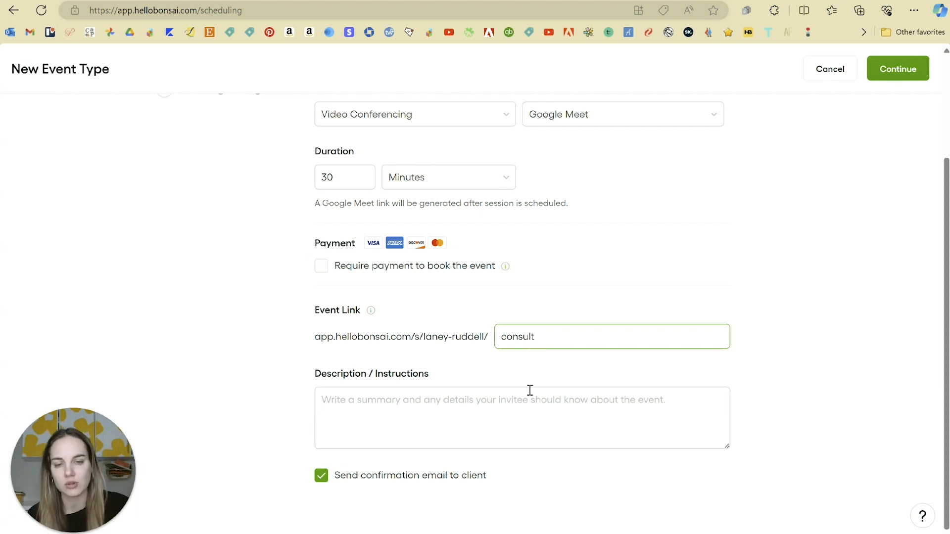
Step: Enter the event description "Consult Call to discuss stationery needs! xoxo" and continue to the availability setup
{"action": "left_click", "coordinate": [531, 409]}
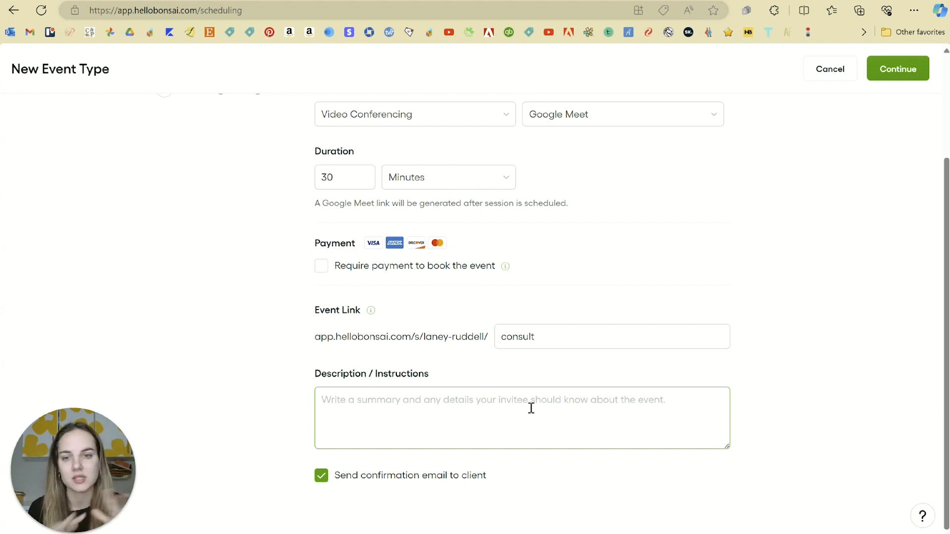
{"action": "left_click", "coordinate": [538, 408]}
{"action": "type", "text": "Con"}
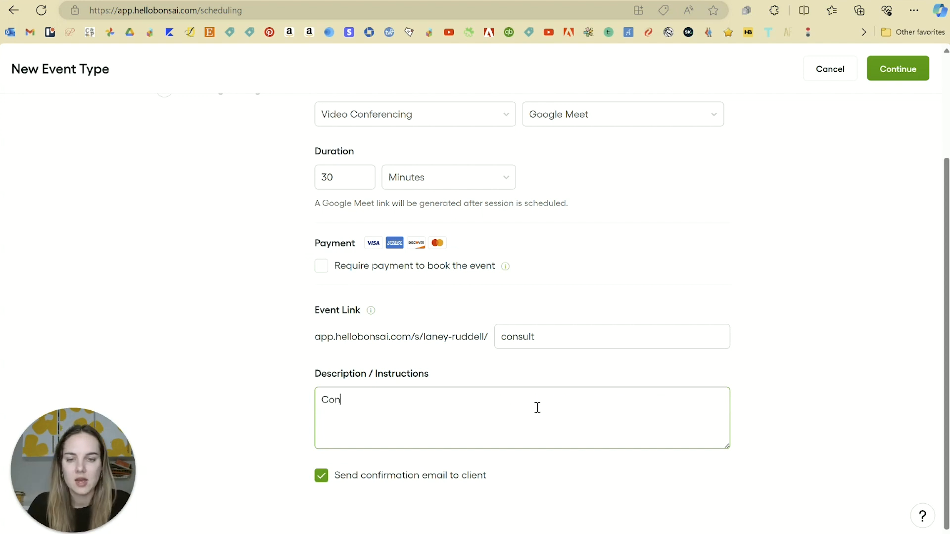
{"action": "type", "text": "sult Call to d"}
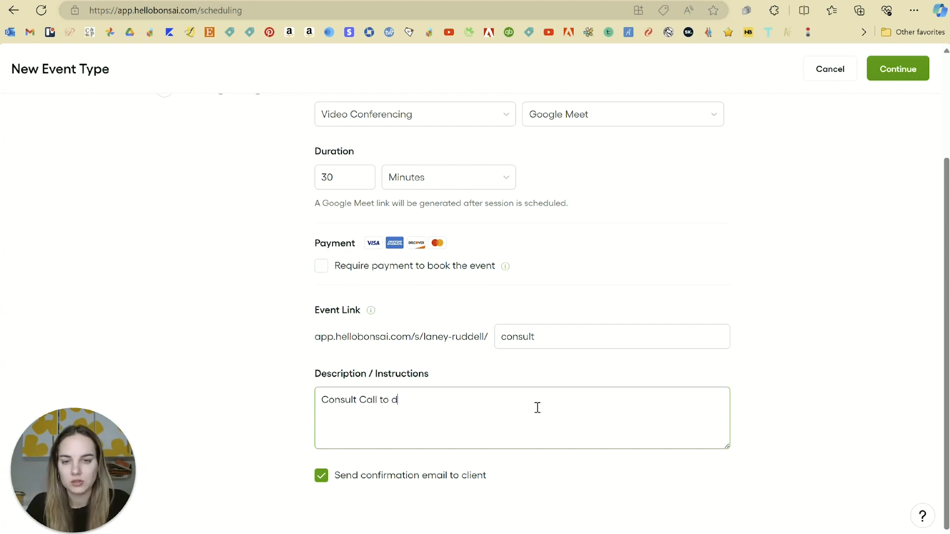
{"action": "type", "text": "iscuss stationery"}
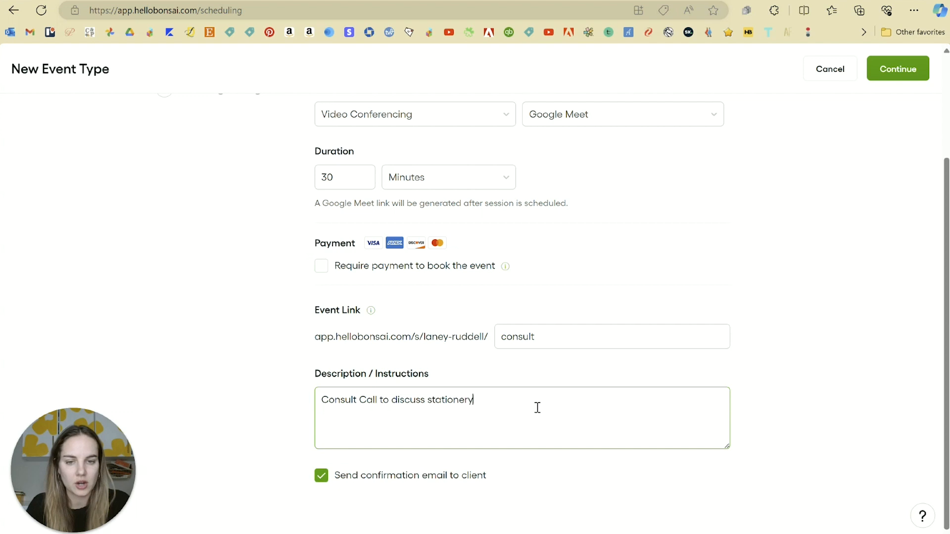
{"action": "type", "text": " needs! xoxo"}
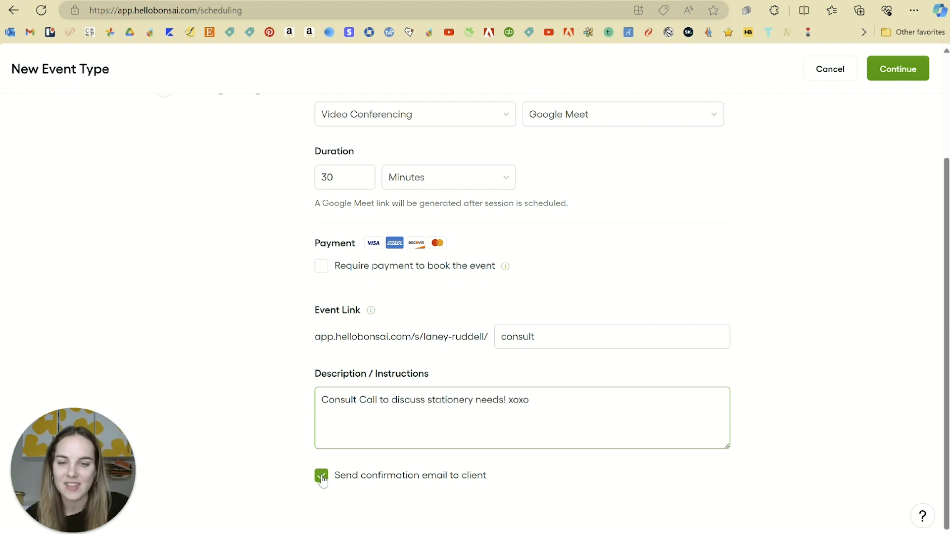
{"action": "left_click", "coordinate": [894, 71]}
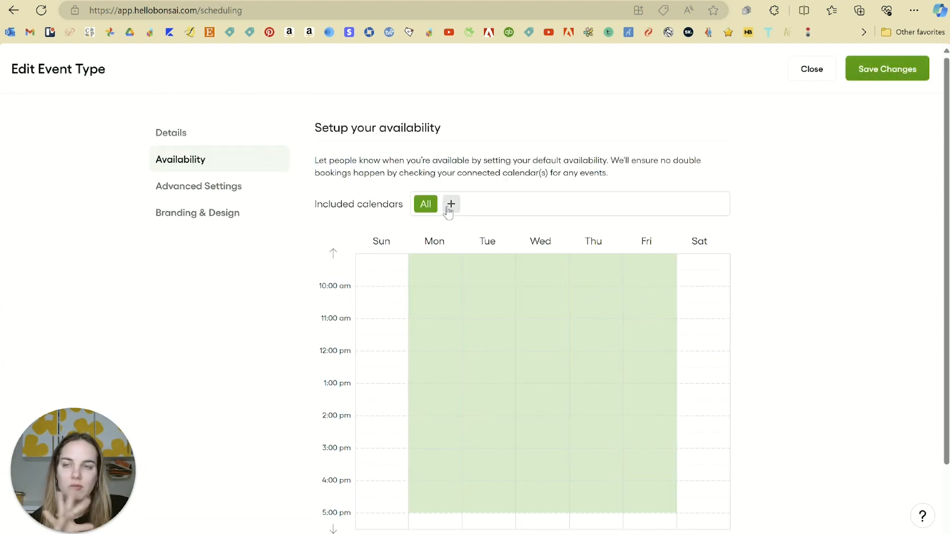
Step: Mark Monday through Friday before 10:00 am as unavailable in the availability grid
{"action": "scroll", "coordinate": [827, 317], "scroll_direction": "down", "scroll_amount": 2}
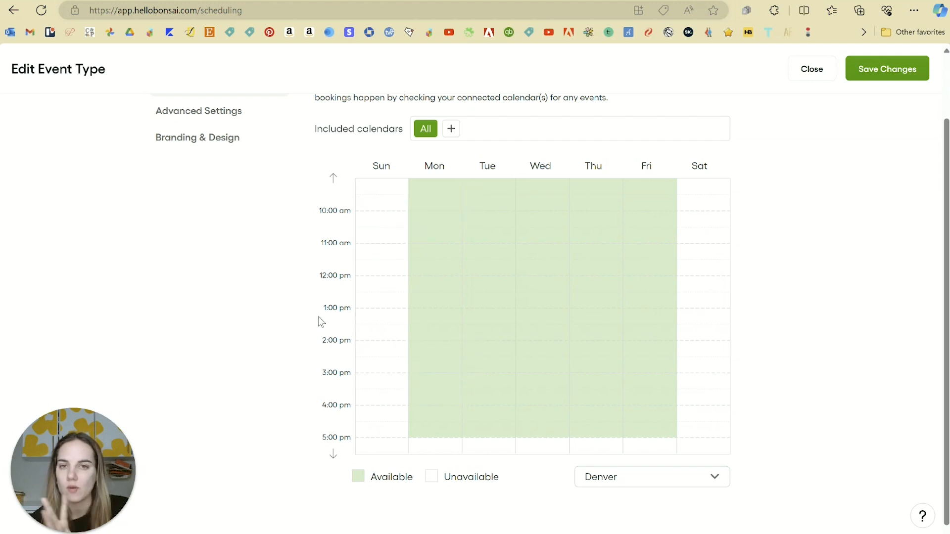
{"action": "left_click", "coordinate": [446, 197]}
{"action": "left_click", "coordinate": [444, 205]}
{"action": "left_click", "coordinate": [484, 189]}
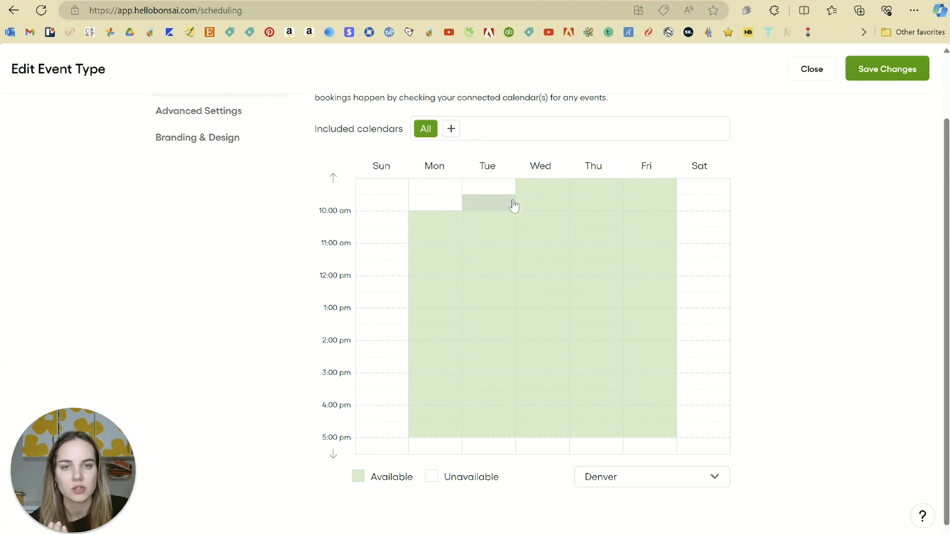
{"action": "left_click", "coordinate": [514, 205]}
{"action": "left_click", "coordinate": [543, 187]}
{"action": "left_click", "coordinate": [542, 205]}
{"action": "left_click", "coordinate": [596, 186]}
{"action": "left_click", "coordinate": [596, 203]}
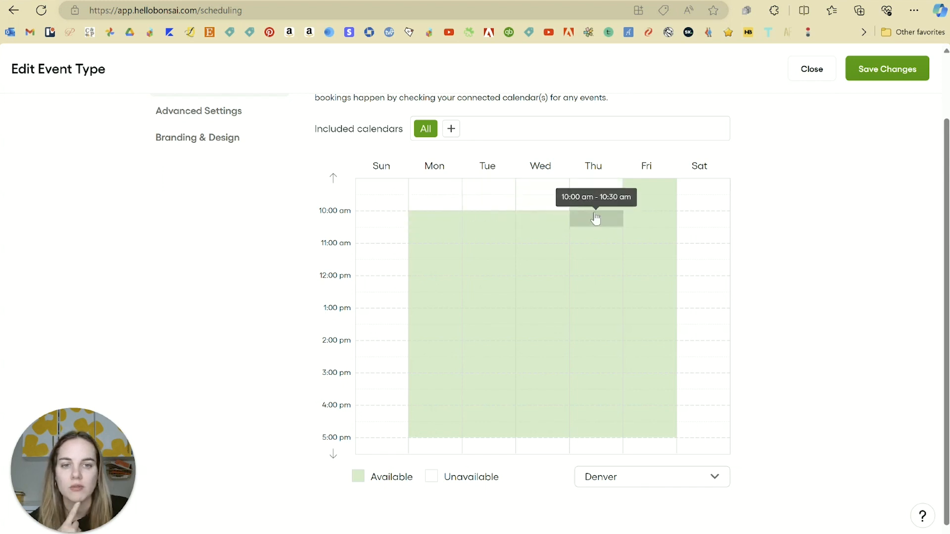
{"action": "left_click", "coordinate": [637, 186]}
{"action": "left_click", "coordinate": [637, 205]}
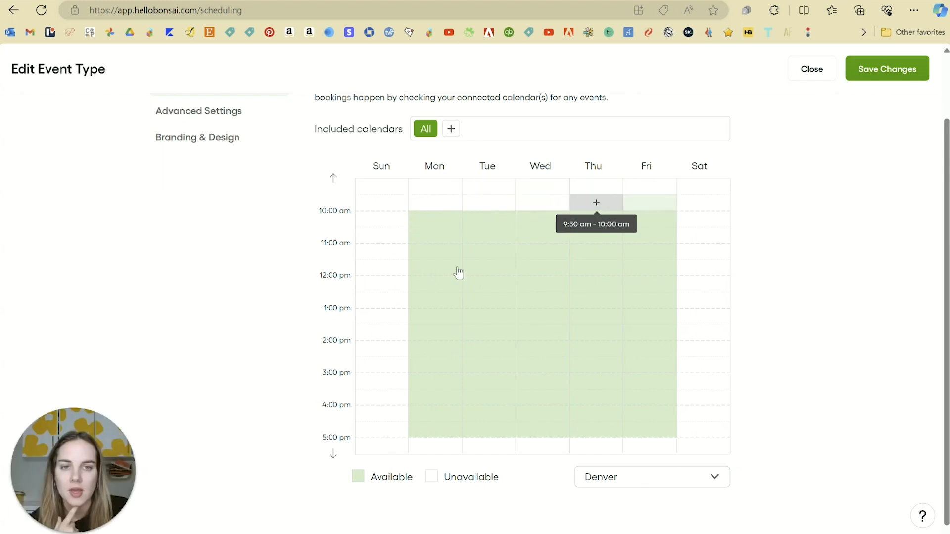
Step: Block out 3:00 pm to 5:00 pm on Monday and Tuesday in the availability grid
{"action": "left_click", "coordinate": [450, 388]}
{"action": "left_click", "coordinate": [435, 397]}
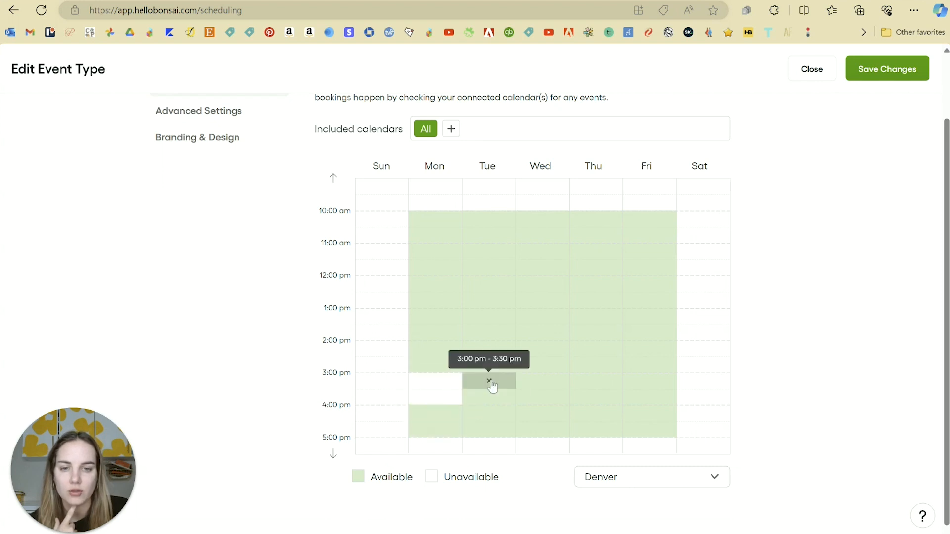
{"action": "left_click", "coordinate": [492, 386]}
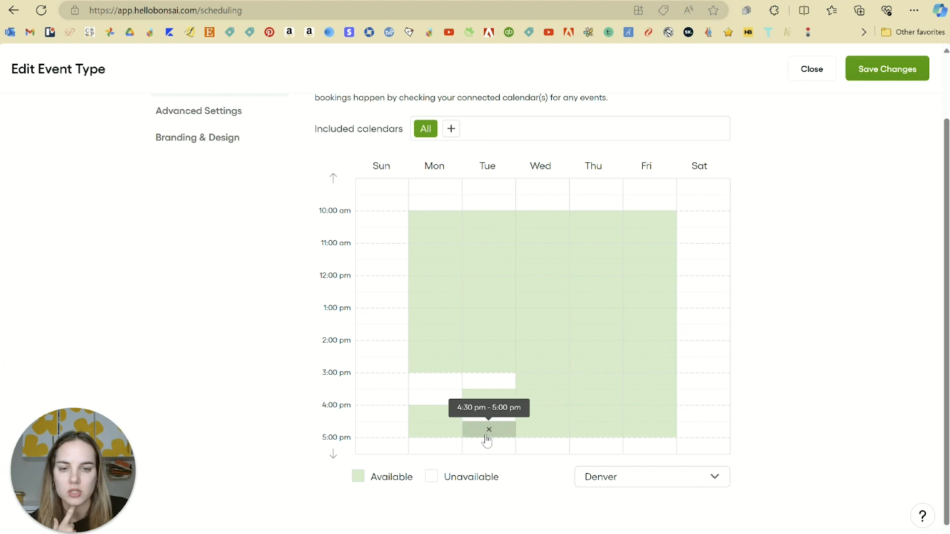
{"action": "left_click", "coordinate": [487, 436]}
{"action": "left_click", "coordinate": [490, 400]}
{"action": "left_click", "coordinate": [439, 414]}
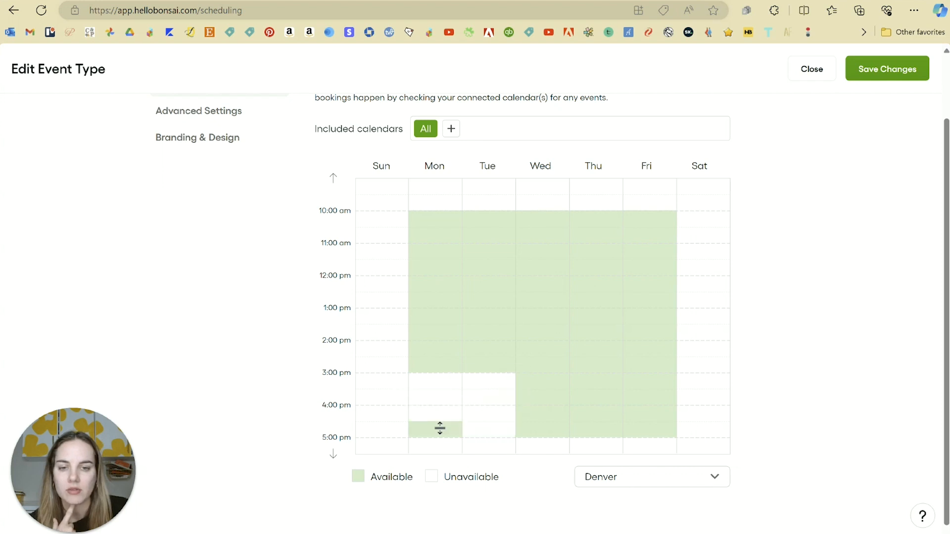
{"action": "left_click", "coordinate": [440, 429]}
Step: Block out 3:00 pm to 5:00 pm on Wednesday, Thursday and Friday in the availability grid
{"action": "left_click", "coordinate": [546, 384]}
{"action": "left_click", "coordinate": [540, 402]}
{"action": "left_click", "coordinate": [539, 417]}
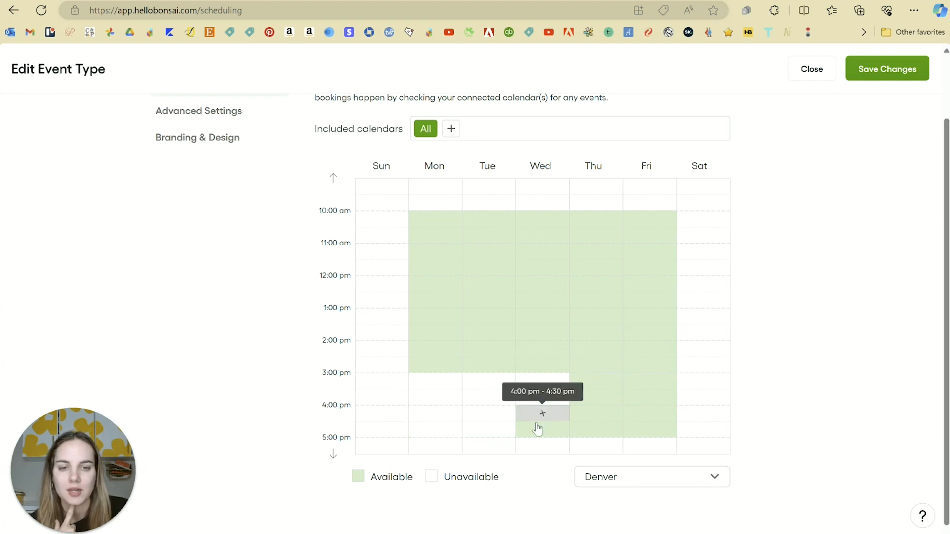
{"action": "left_click", "coordinate": [541, 430]}
{"action": "left_click", "coordinate": [597, 401]}
{"action": "left_click", "coordinate": [596, 417]}
{"action": "left_click", "coordinate": [594, 429]}
{"action": "left_click", "coordinate": [636, 401]}
{"action": "left_click", "coordinate": [644, 414]}
{"action": "left_click", "coordinate": [643, 430]}
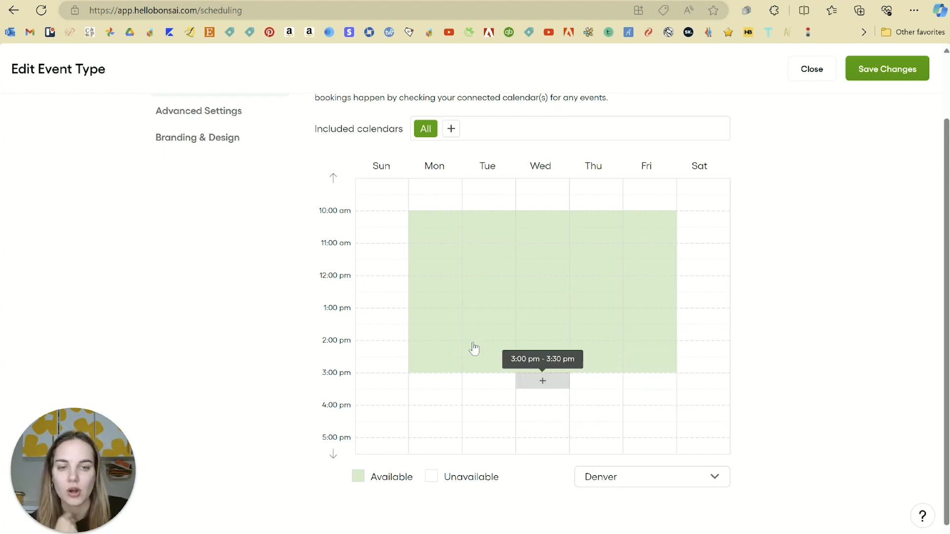
Step: Mark Tuesday 11:00 am to 12:00 pm and Friday 1:00 pm to 3:00 pm as unavailable
{"action": "left_click", "coordinate": [488, 250]}
{"action": "left_click", "coordinate": [489, 267]}
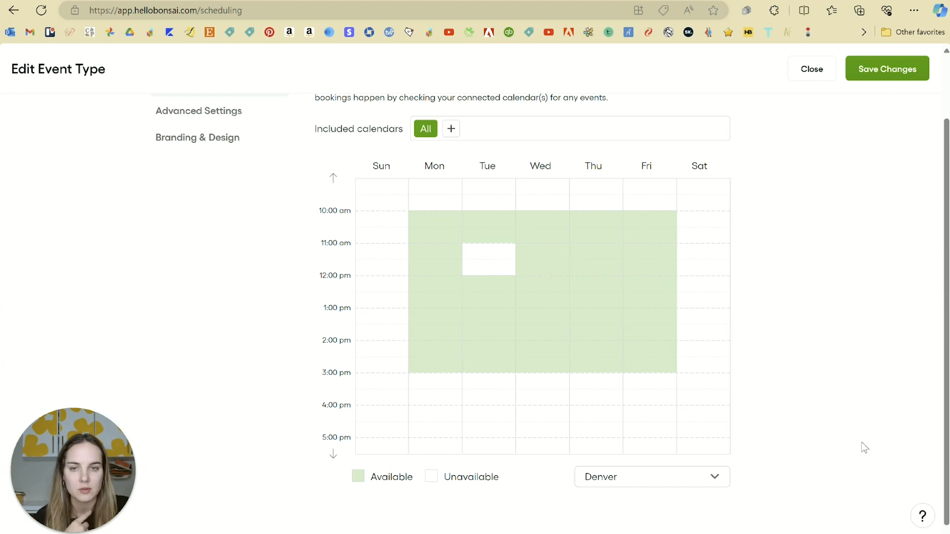
{"action": "left_click", "coordinate": [646, 336]}
{"action": "left_click", "coordinate": [660, 353]}
{"action": "left_click", "coordinate": [662, 371]}
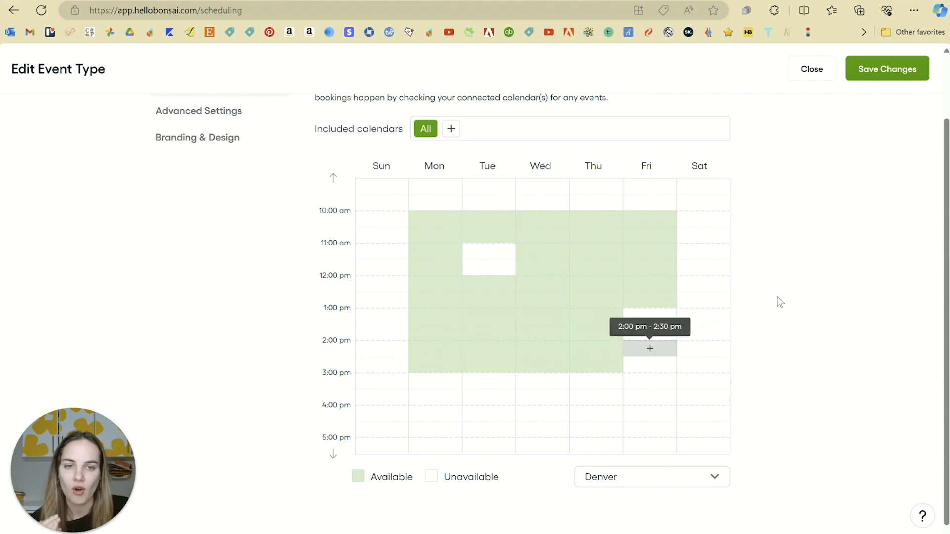
{"action": "scroll", "coordinate": [780, 297], "scroll_direction": "up", "scroll_amount": 2}
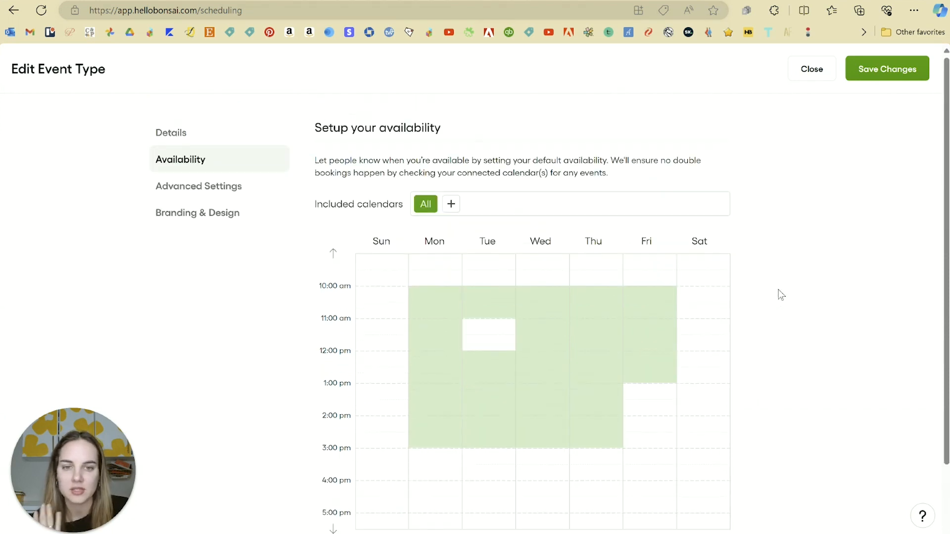
Step: In the advanced settings, prevent invitees from booking events less than 14 hours before the start time
{"action": "left_click", "coordinate": [176, 192]}
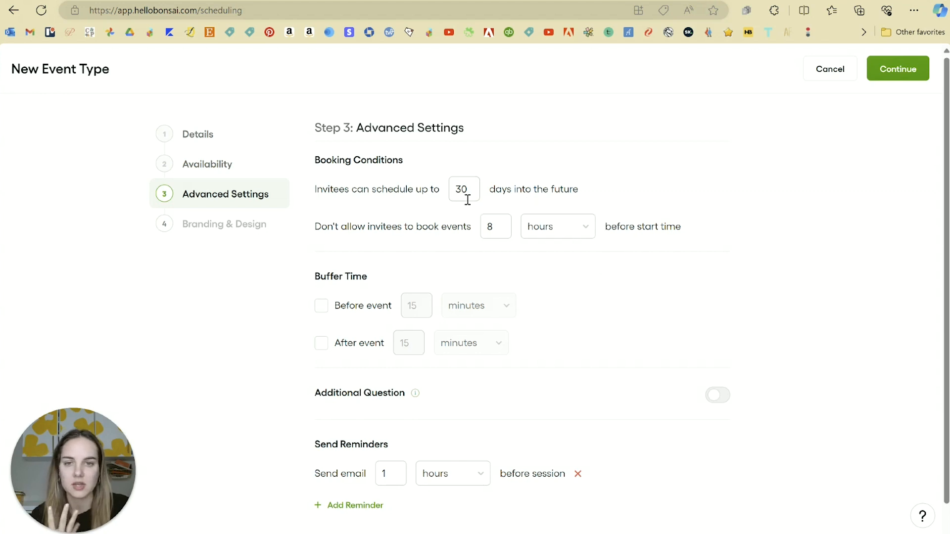
{"action": "left_click_drag", "start_coordinate": [334, 227], "coordinate": [655, 238]}
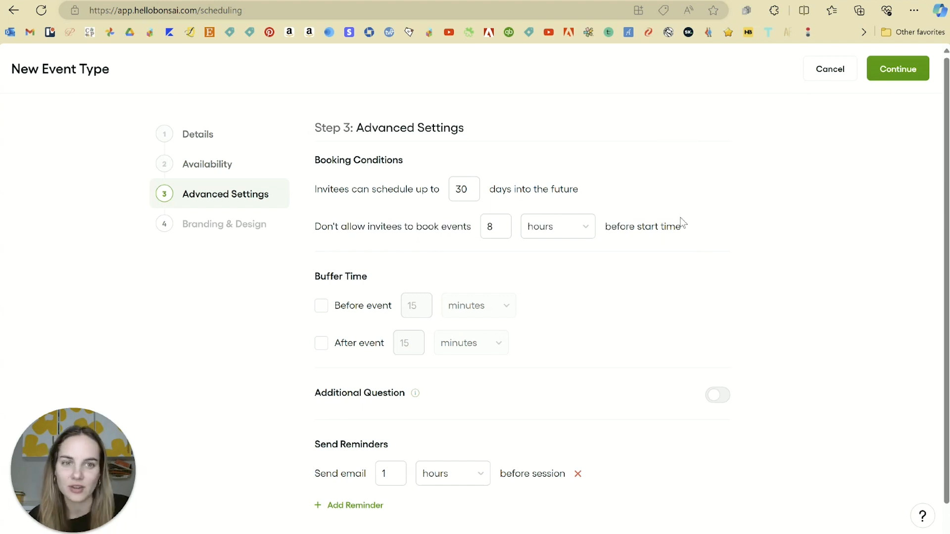
{"action": "left_click", "coordinate": [507, 225]}
{"action": "key", "text": "BackSpace"}
{"action": "type", "text": "12"}
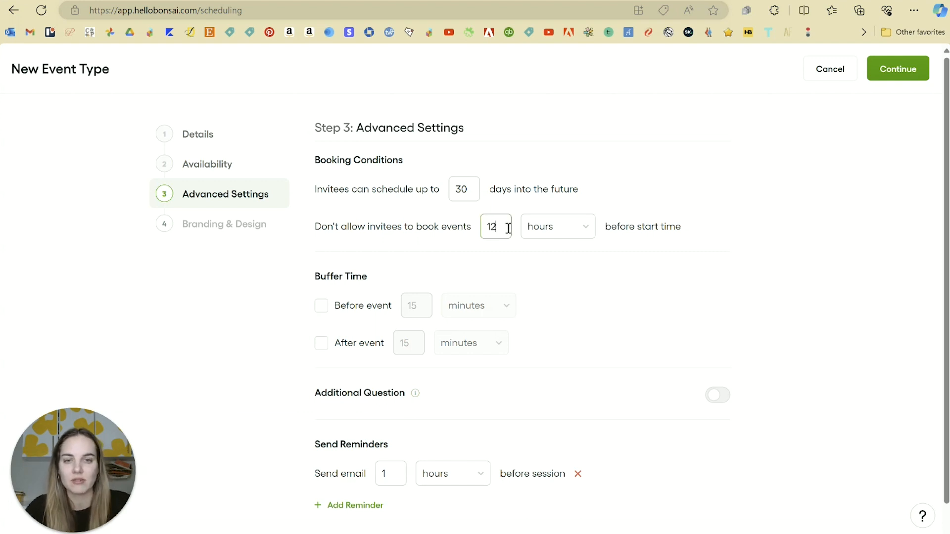
{"action": "left_click", "coordinate": [584, 189]}
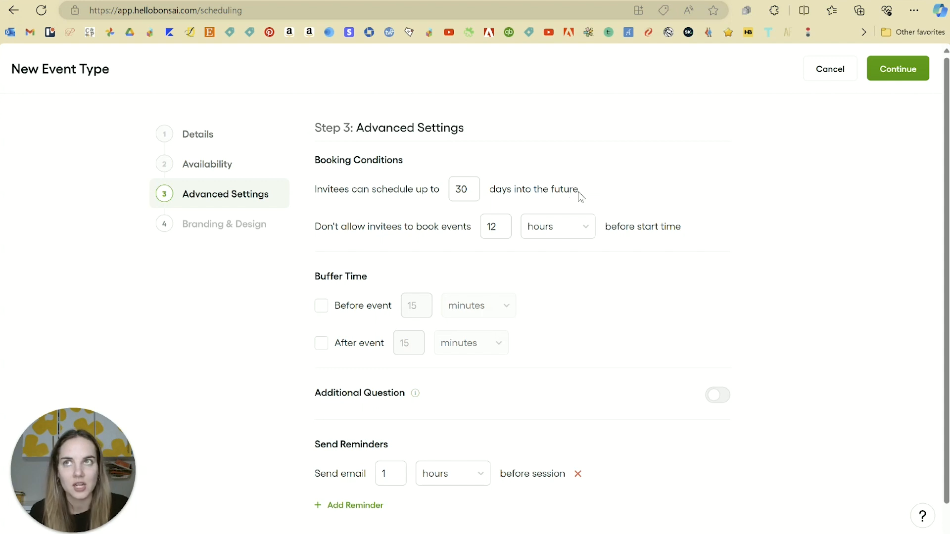
{"action": "left_click", "coordinate": [500, 231]}
{"action": "left_click", "coordinate": [544, 190]}
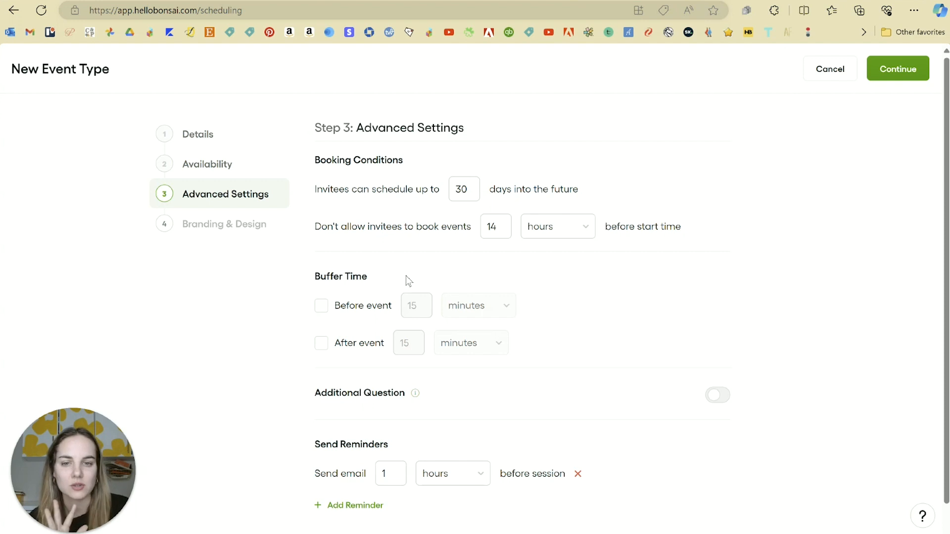
Step: Try enabling the additional question that invitees answer when booking
{"action": "scroll", "coordinate": [407, 277], "scroll_direction": "down", "scroll_amount": 1}
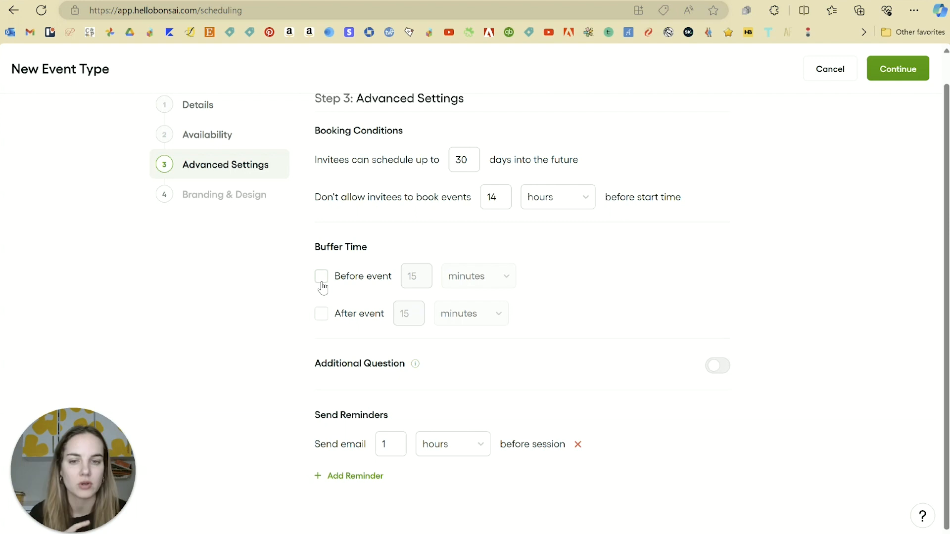
{"action": "left_click", "coordinate": [715, 366]}
{"action": "scroll", "coordinate": [531, 352], "scroll_direction": "down", "scroll_amount": 2}
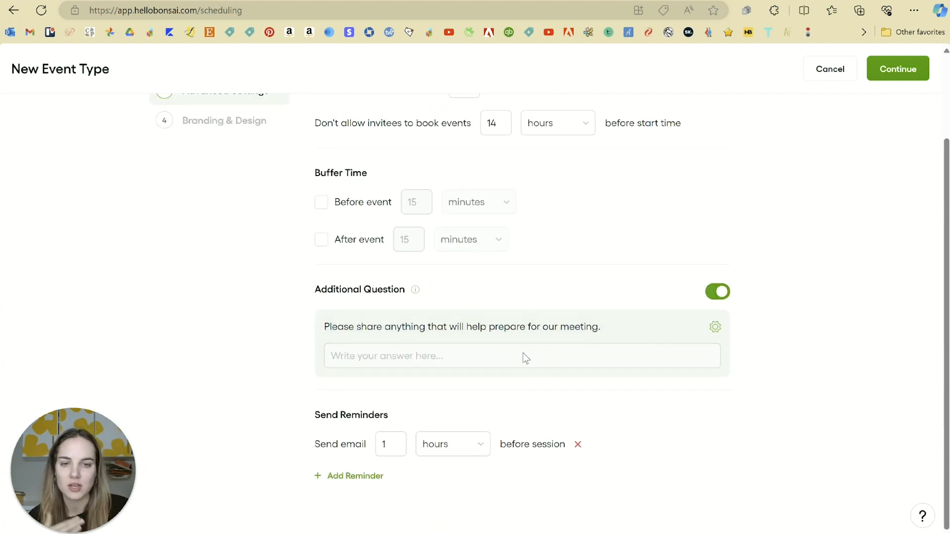
{"action": "left_click", "coordinate": [523, 331]}
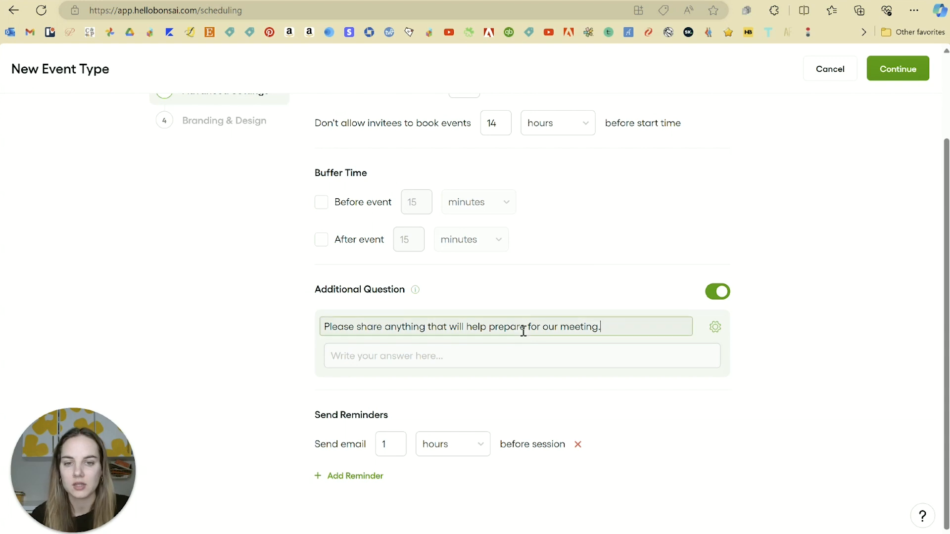
{"action": "left_click_drag", "start_coordinate": [625, 326], "coordinate": [446, 320]}
{"action": "left_click", "coordinate": [511, 294]}
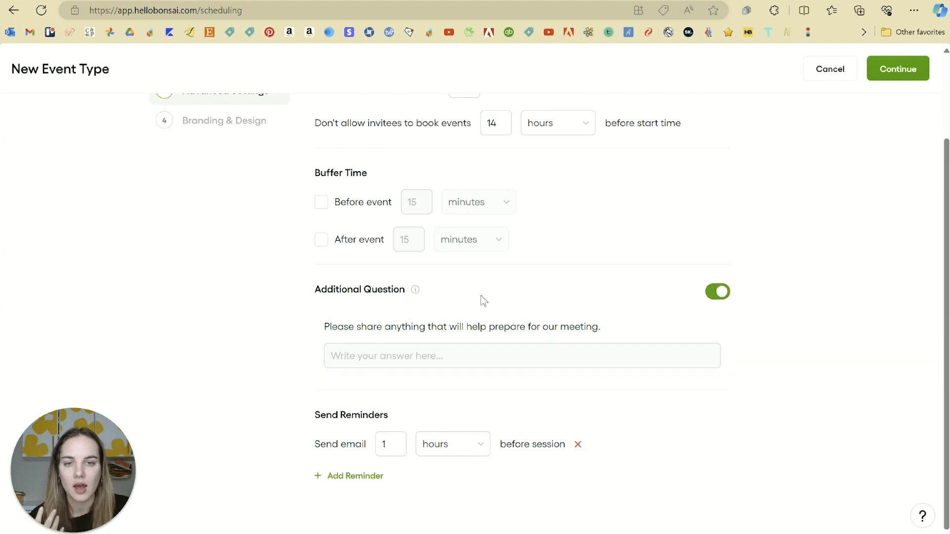
{"action": "mouse_move", "coordinate": [415, 294]}
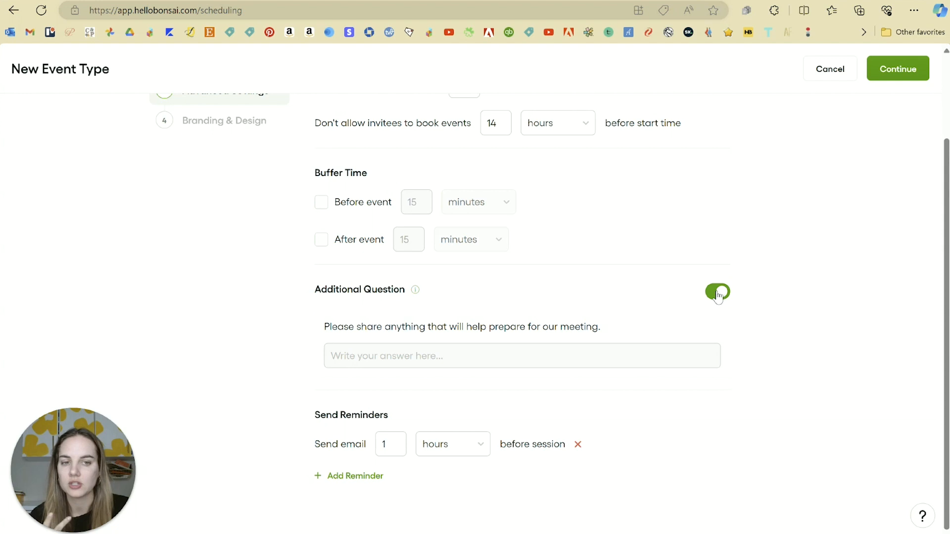
{"action": "left_click", "coordinate": [719, 294]}
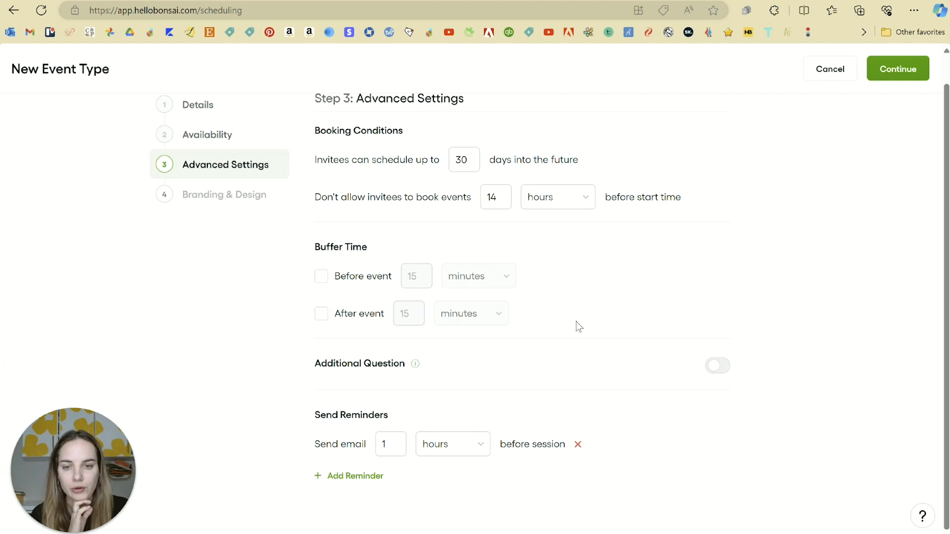
Step: Try adding a second email reminder before the session
{"action": "left_click", "coordinate": [354, 478]}
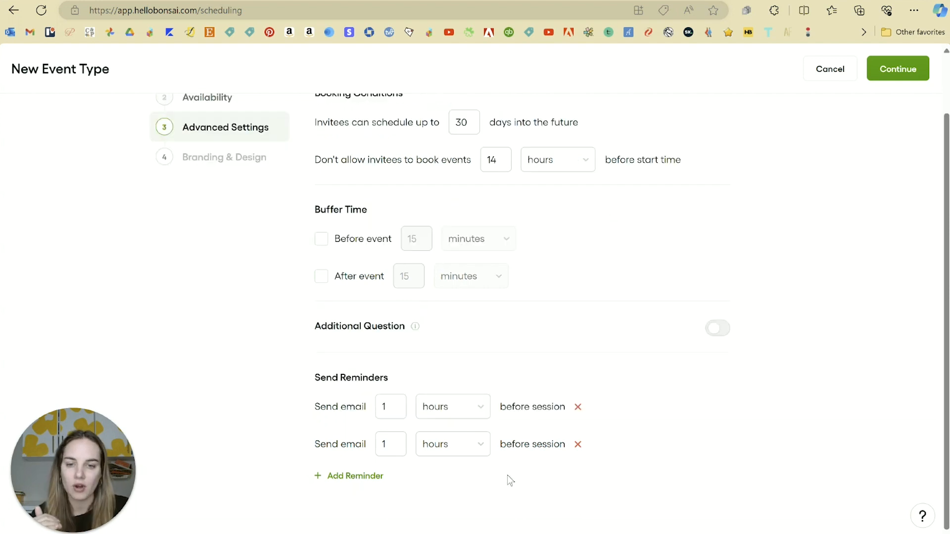
{"action": "left_click", "coordinate": [578, 444]}
Step: Continue to the branding and design setup and set the booking page theme to Sunrise
{"action": "left_click", "coordinate": [906, 68]}
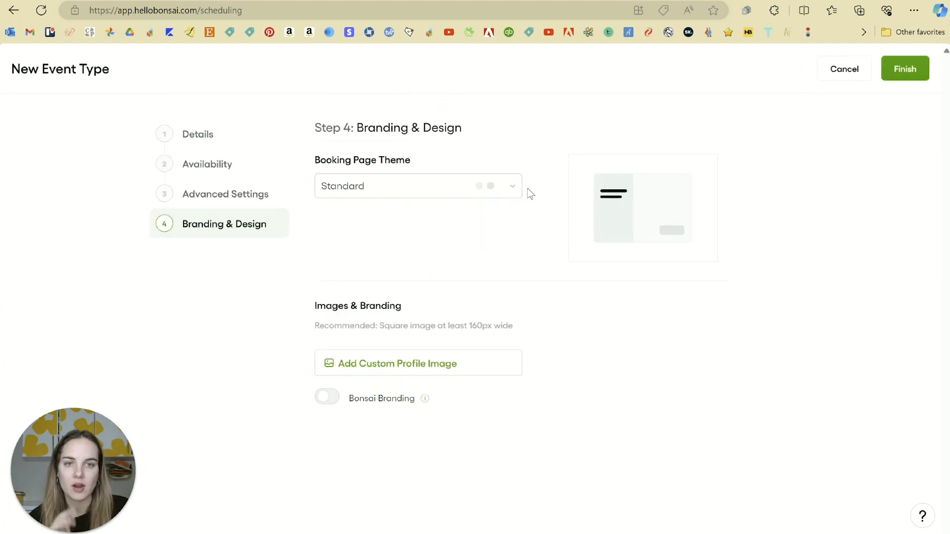
{"action": "left_click", "coordinate": [514, 187]}
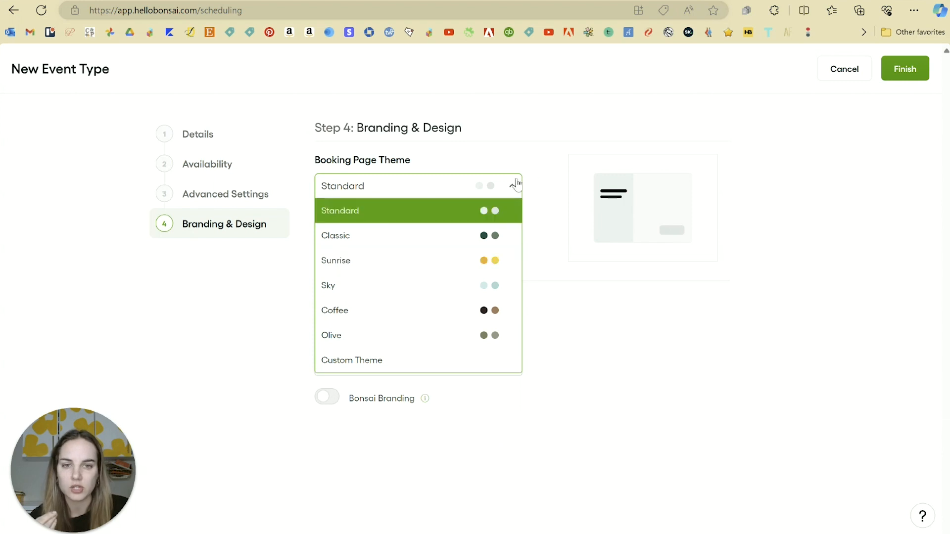
{"action": "left_click", "coordinate": [515, 185]}
{"action": "left_click", "coordinate": [513, 186]}
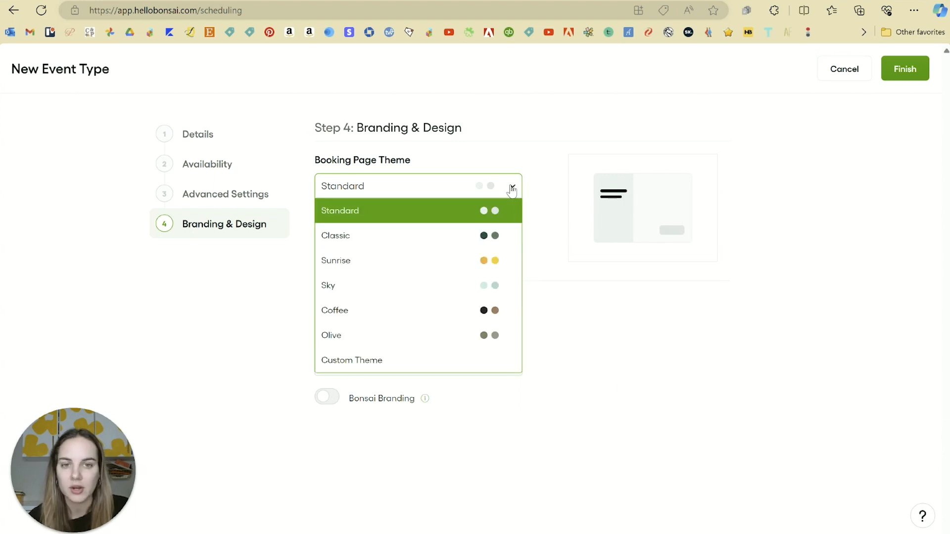
{"action": "left_click", "coordinate": [408, 262]}
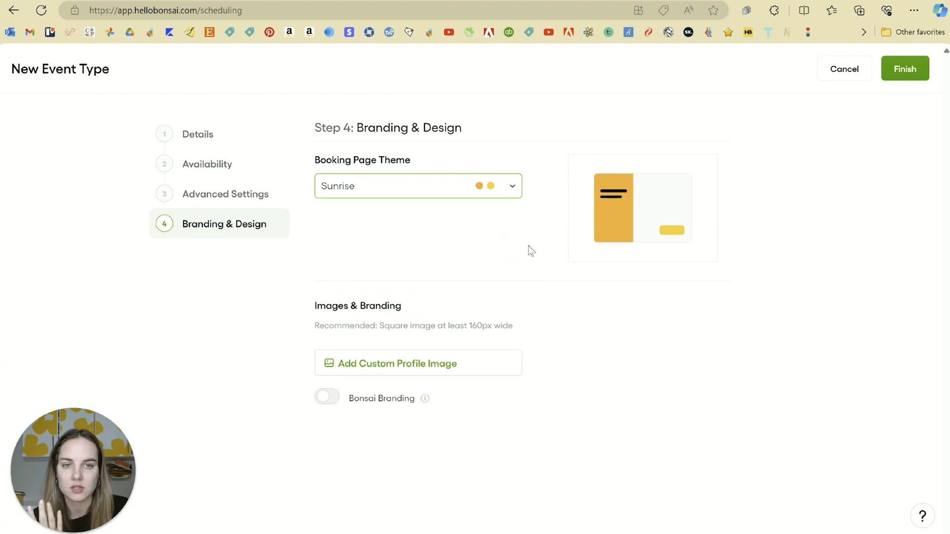
Step: Try the Custom Theme for the booking page, and restore the Sunrise theme
{"action": "left_click", "coordinate": [514, 186]}
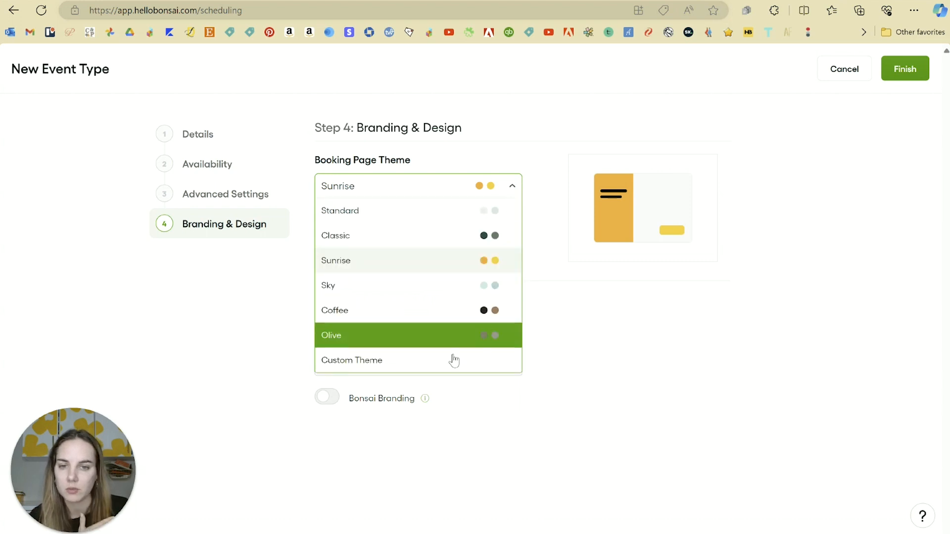
{"action": "left_click", "coordinate": [449, 360]}
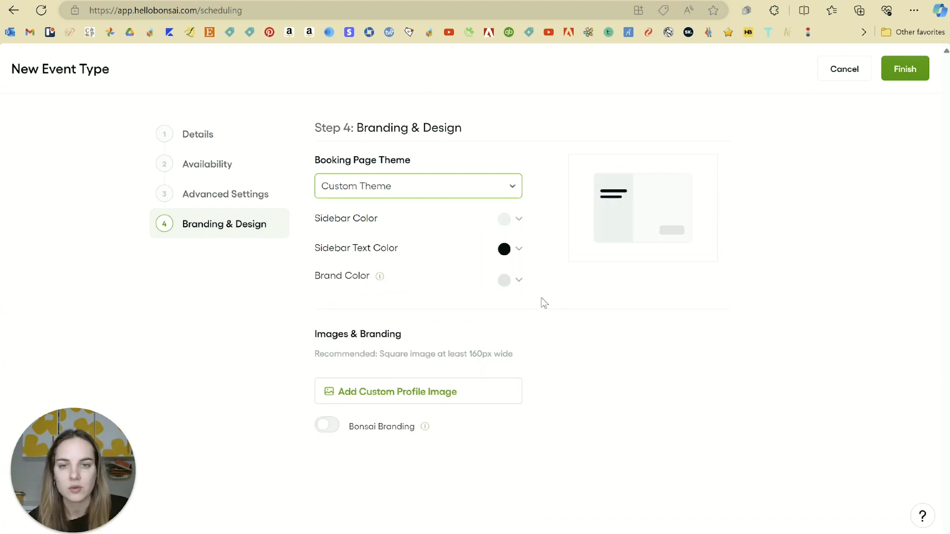
{"action": "left_click", "coordinate": [476, 193]}
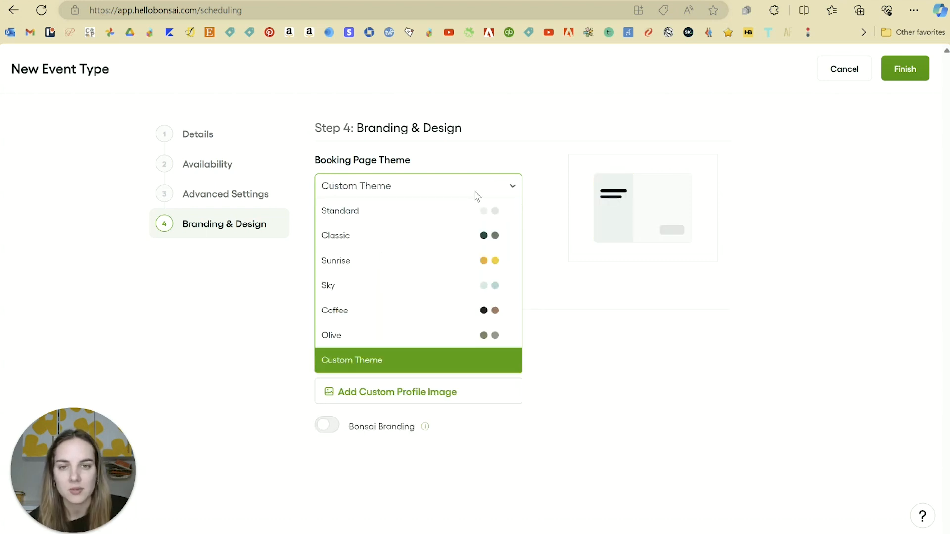
{"action": "left_click", "coordinate": [424, 262]}
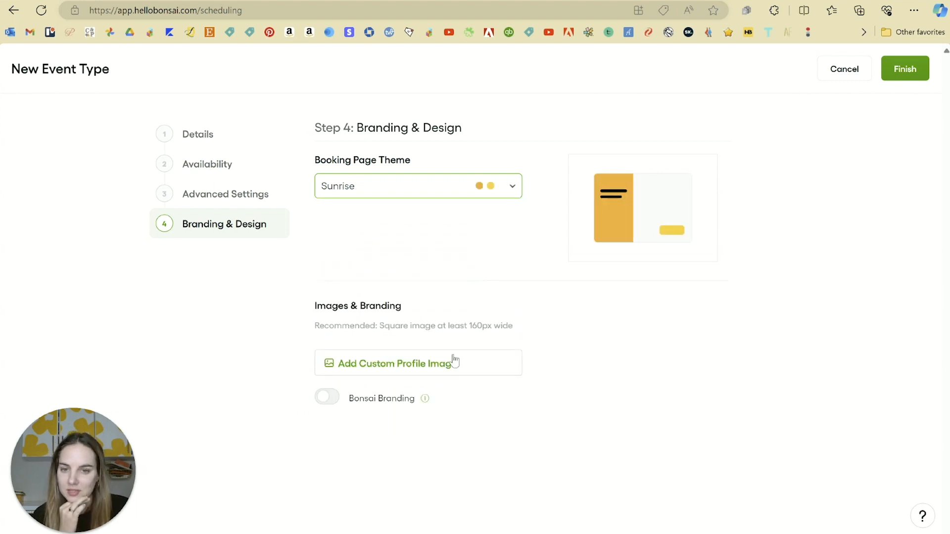
Step: Add the IMG_0444 photo from the Headshots folder as the custom profile image
{"action": "left_click", "coordinate": [387, 366]}
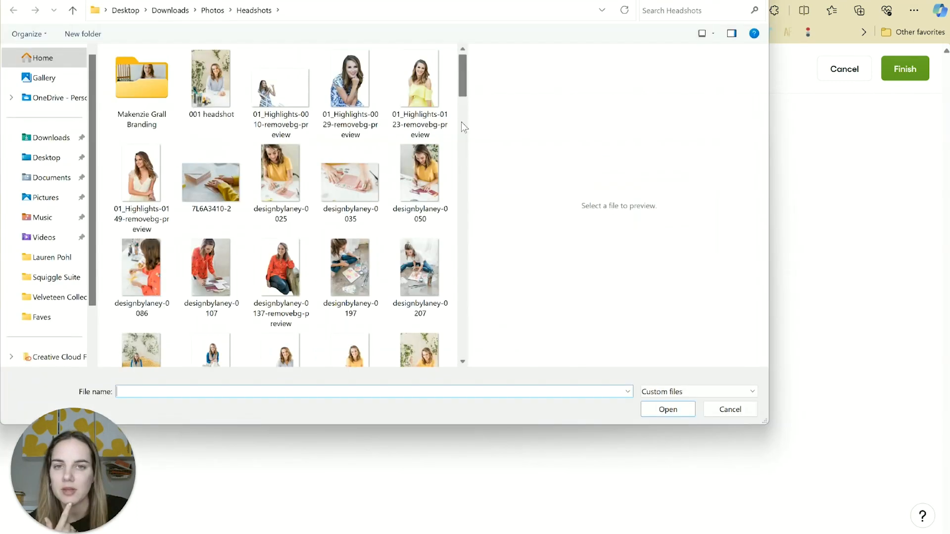
{"action": "left_click_drag", "start_coordinate": [464, 127], "coordinate": [463, 180]}
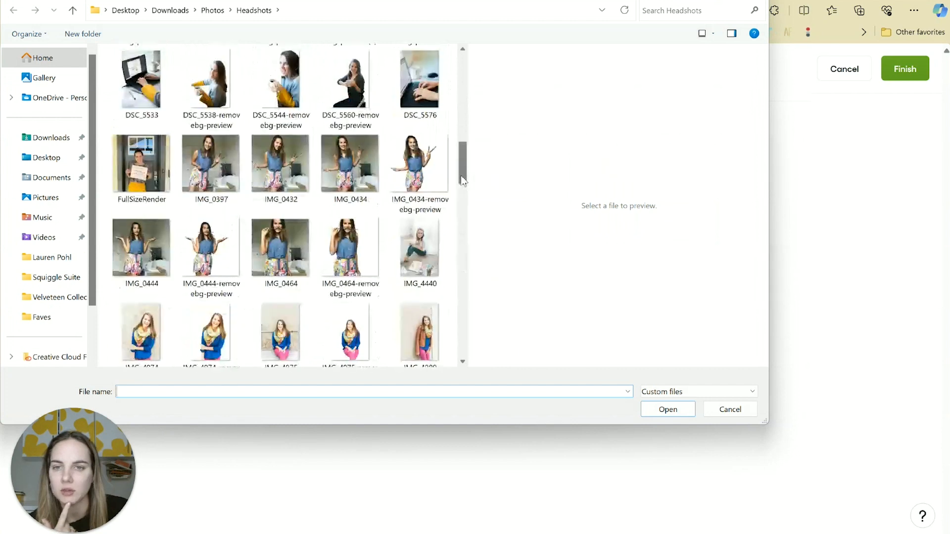
{"action": "double_click", "coordinate": [150, 246]}
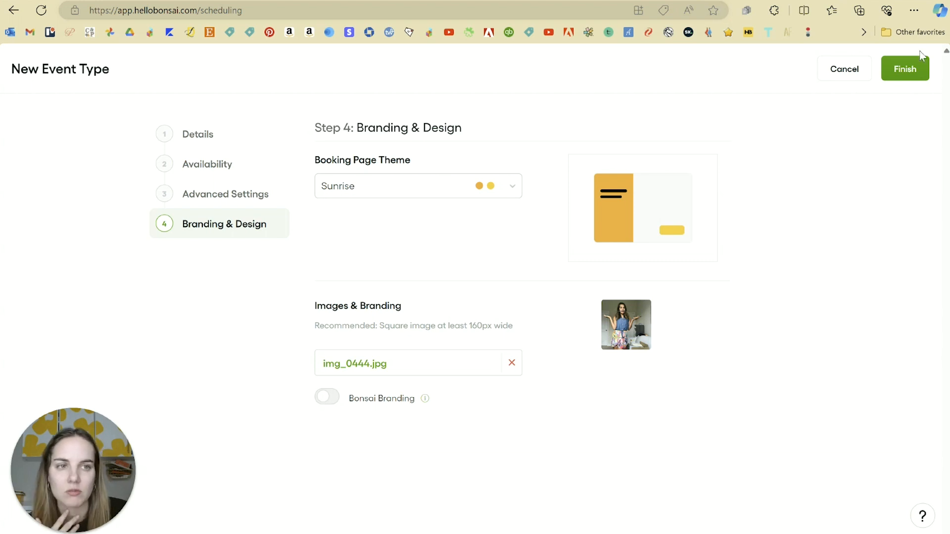
Step: Finish creating the event type, and copy and open its public booking page link
{"action": "left_click", "coordinate": [895, 70]}
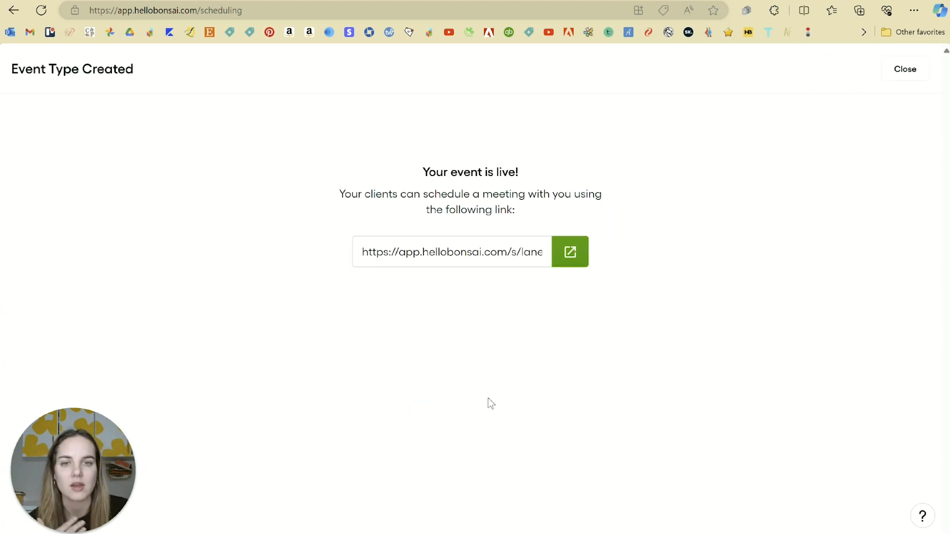
{"action": "left_click", "coordinate": [419, 256]}
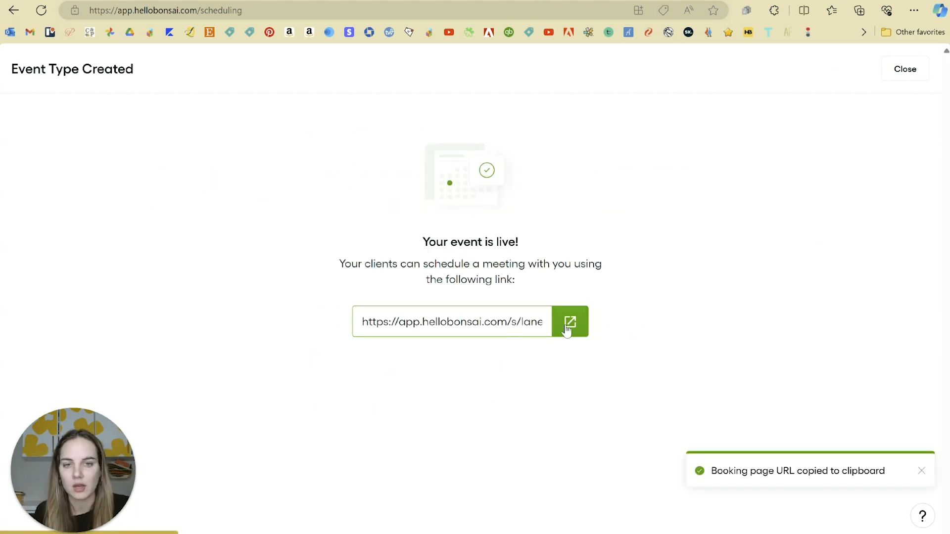
{"action": "left_click", "coordinate": [569, 325]}
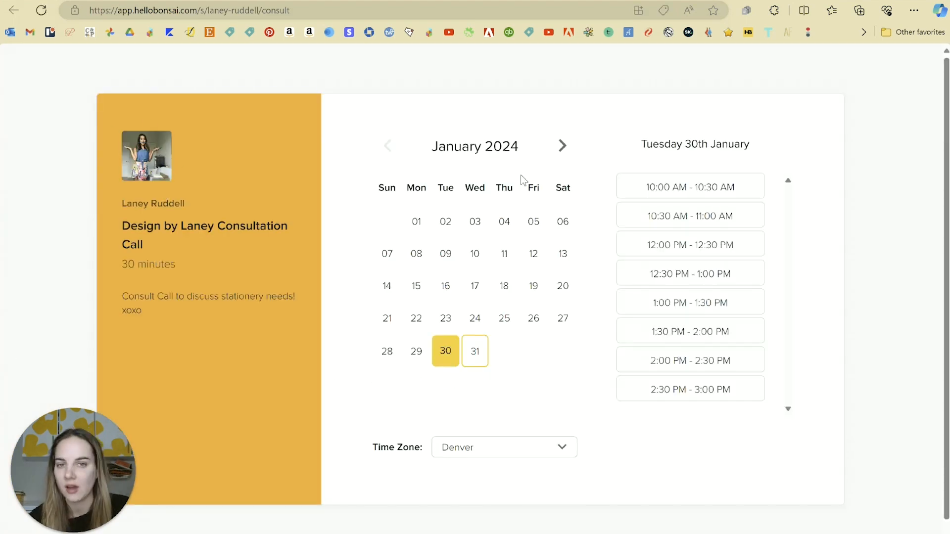
Step: Check the available time slots for February 12 and February 16, 2024 on the booking page
{"action": "left_click", "coordinate": [562, 145]}
{"action": "left_click", "coordinate": [416, 294]}
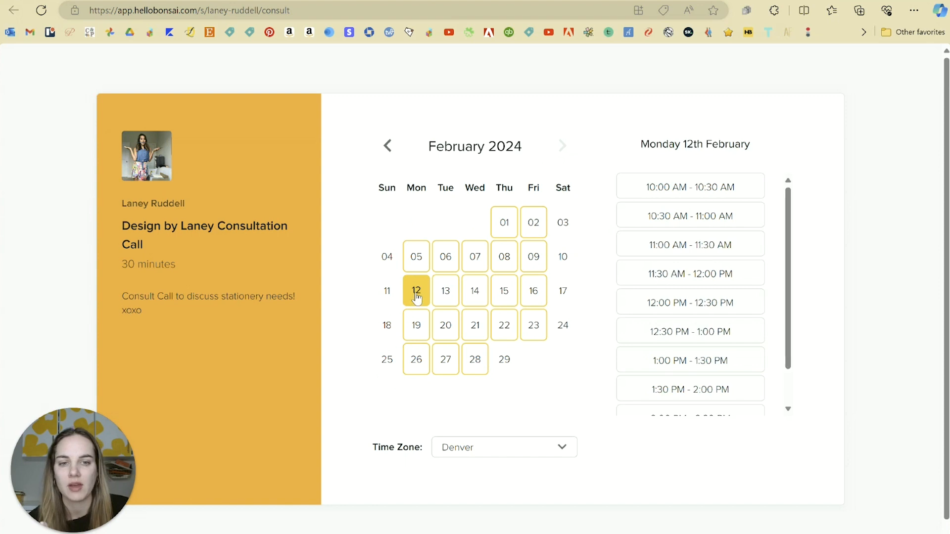
{"action": "scroll", "coordinate": [699, 224], "scroll_direction": "down", "scroll_amount": 1}
{"action": "scroll", "coordinate": [699, 224], "scroll_direction": "up", "scroll_amount": 1}
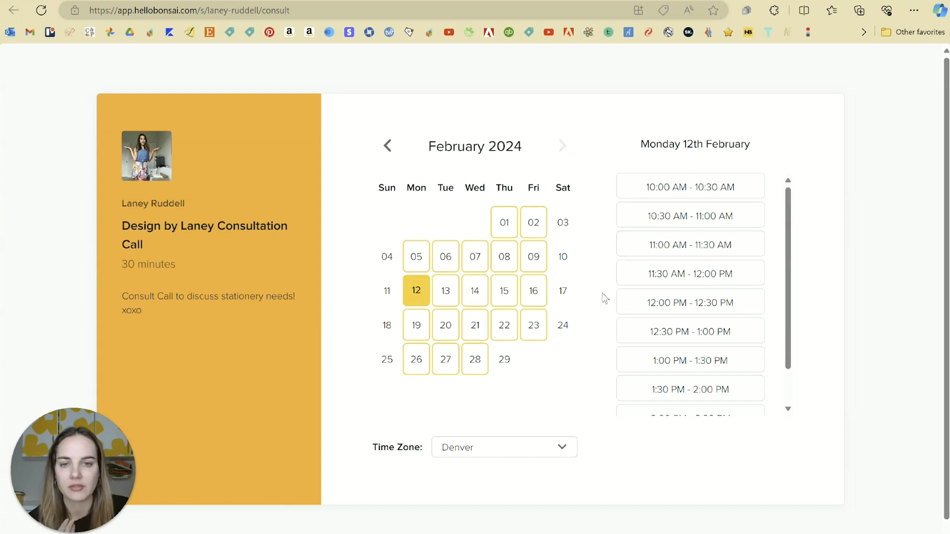
{"action": "left_click", "coordinate": [534, 299]}
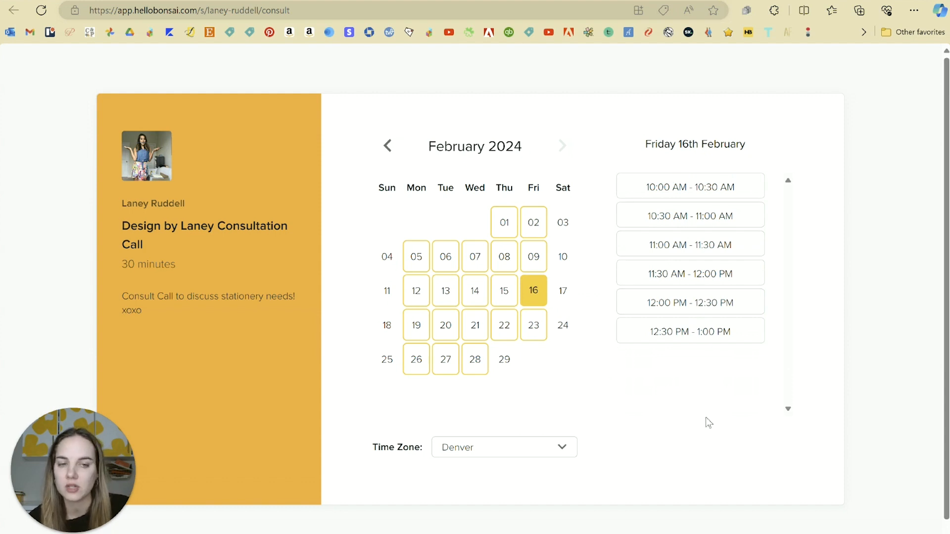
Step: Switch the booking page's time zone to Honolulu and review the Friday, February 16 time slots
{"action": "left_click", "coordinate": [568, 454]}
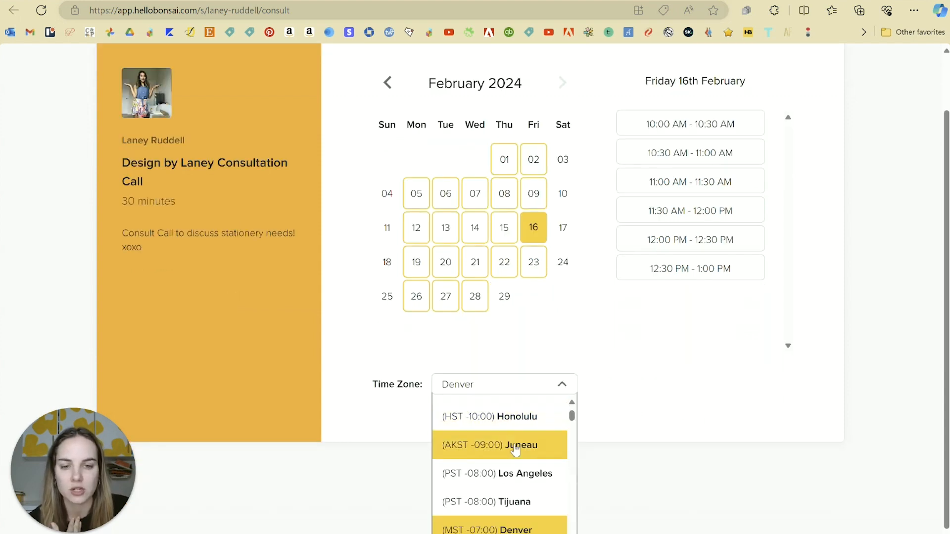
{"action": "left_click", "coordinate": [515, 419]}
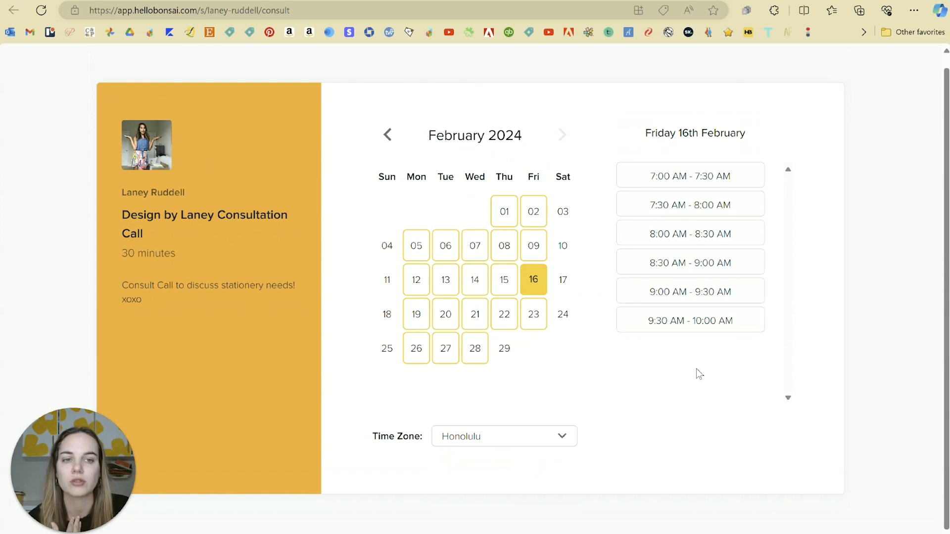
{"action": "scroll", "coordinate": [690, 387], "scroll_direction": "up", "scroll_amount": 1}
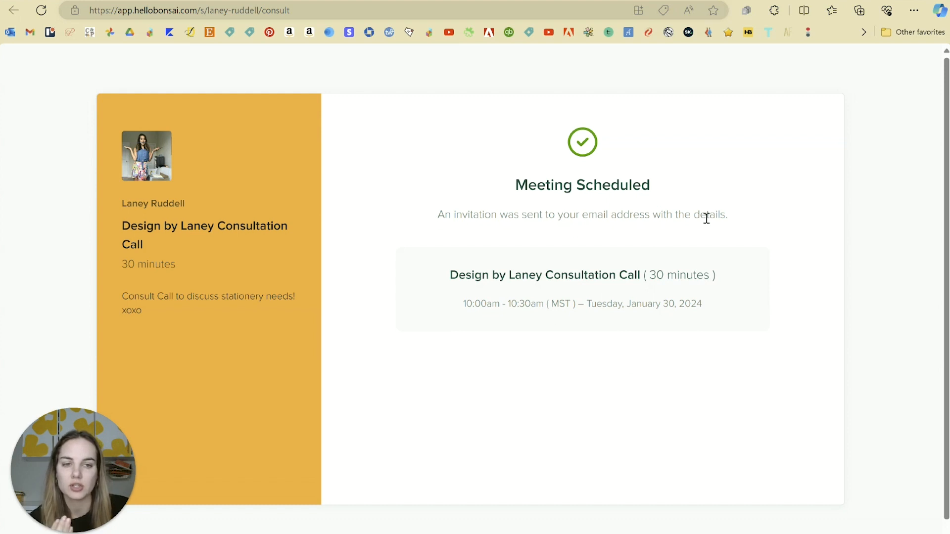
Step: Reload the upcoming events on the Scheduling page, and check the clients list for the client who booked the call
{"action": "left_click", "coordinate": [193, 1]}
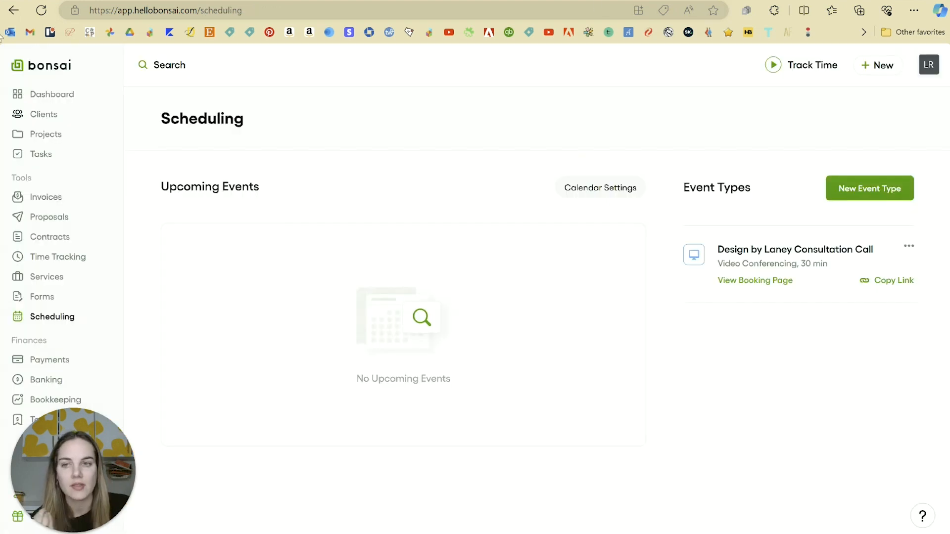
{"action": "left_click", "coordinate": [39, 10]}
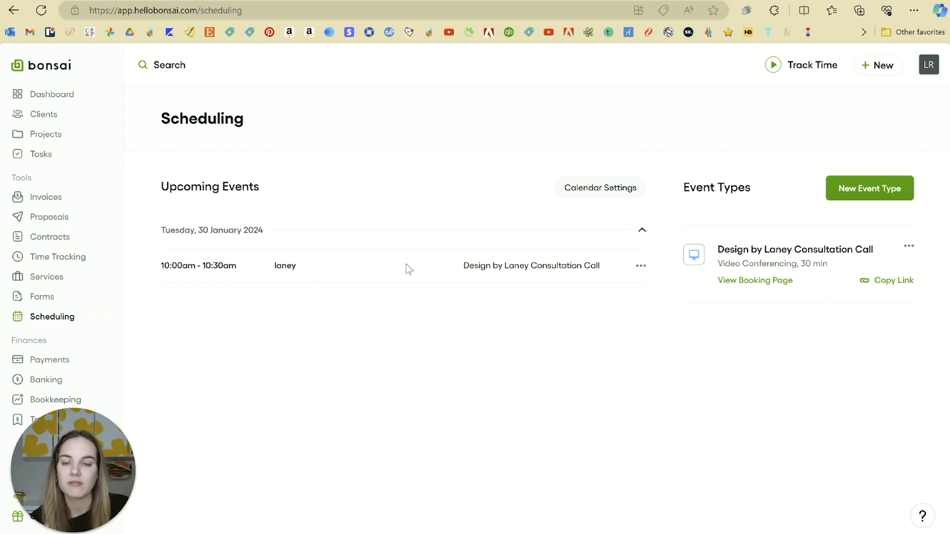
{"action": "left_click", "coordinate": [60, 118]}
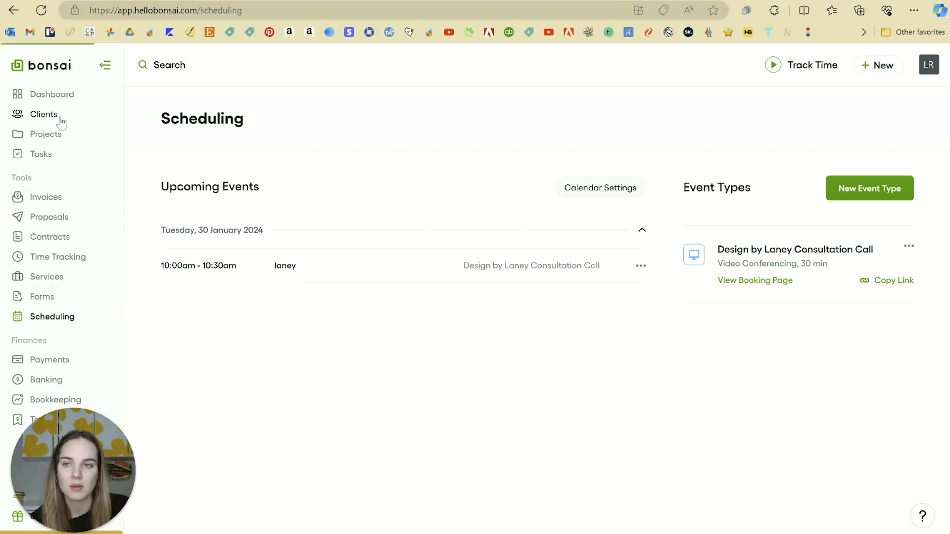
{"action": "left_click_drag", "start_coordinate": [193, 312], "coordinate": [656, 313]}
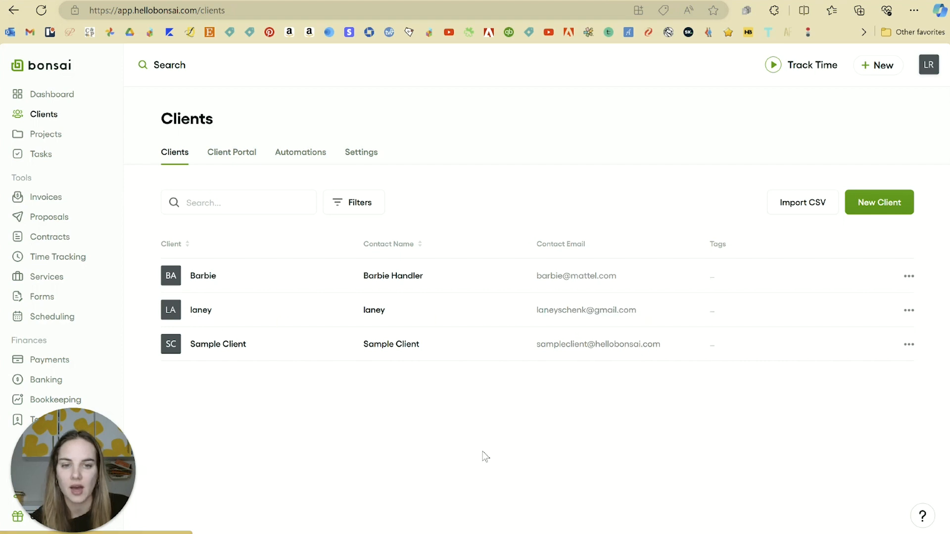
{"action": "left_click", "coordinate": [13, 10]}
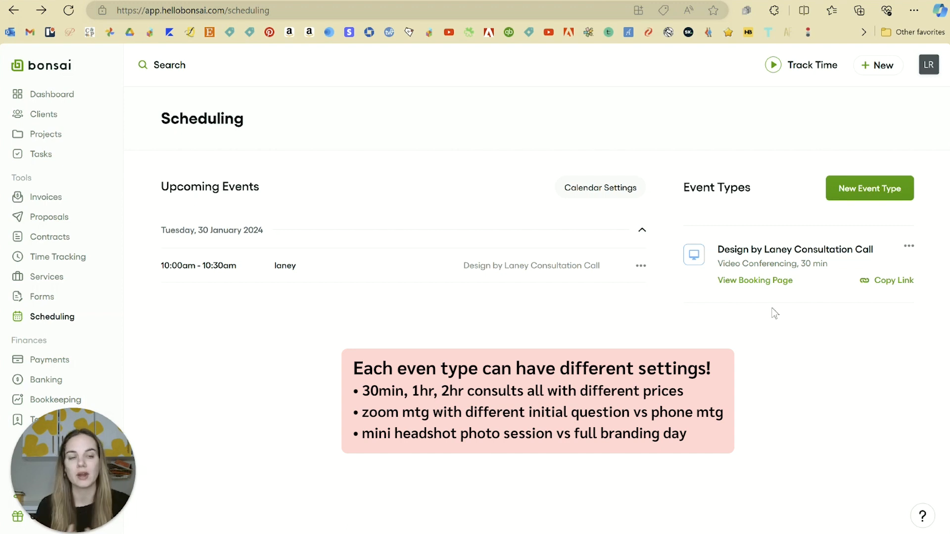
Step: Review the public link and embed code sharing options for the Design by Laney Consultation Call booking page
{"action": "left_click", "coordinate": [909, 246]}
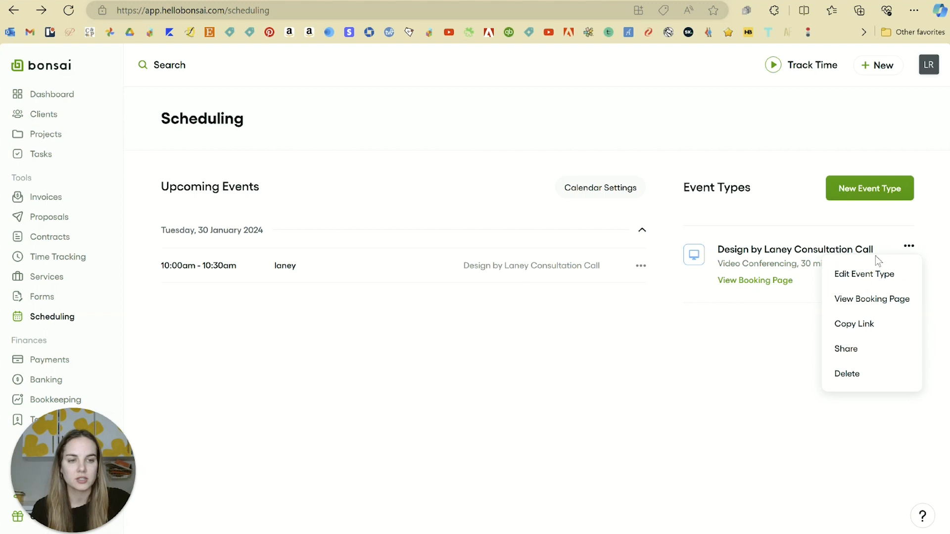
{"action": "left_click", "coordinate": [848, 348]}
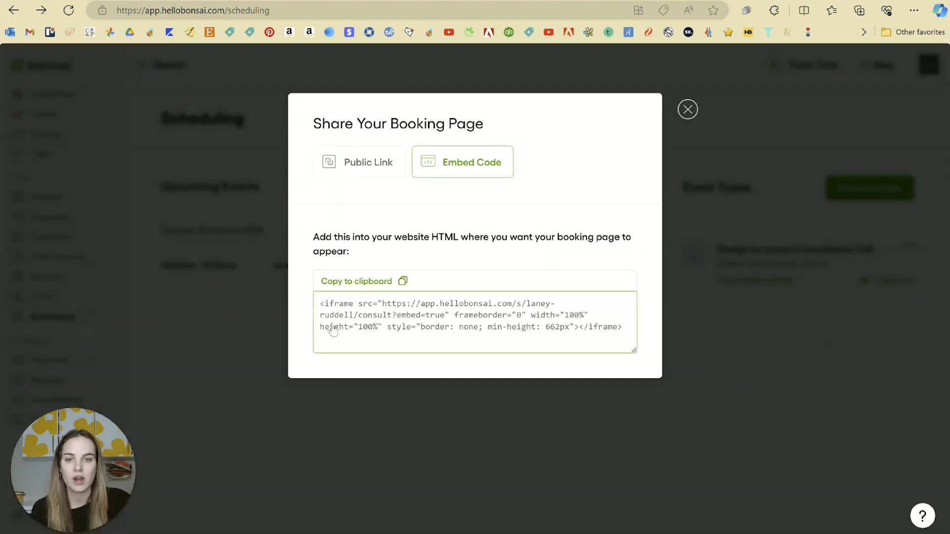
{"action": "left_click", "coordinate": [362, 171]}
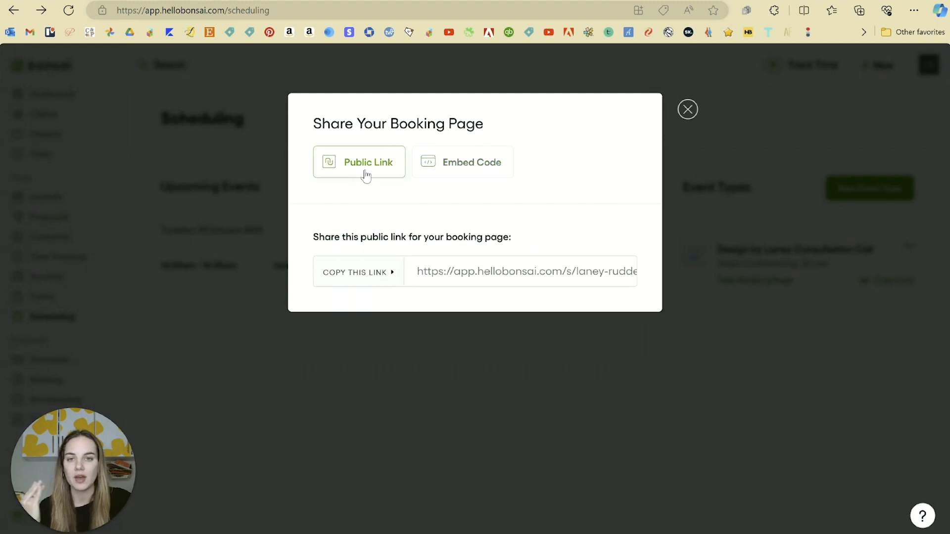
{"action": "left_click", "coordinate": [468, 162]}
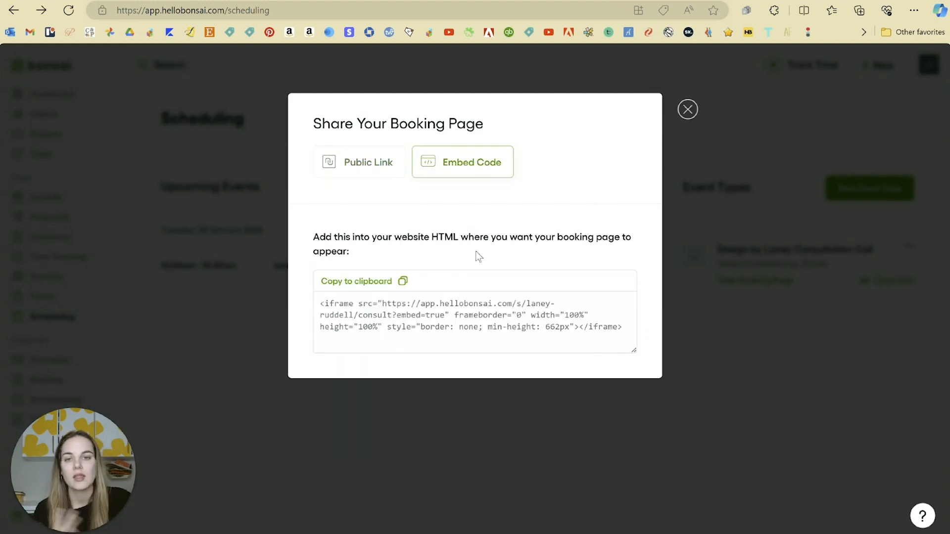
{"action": "left_click", "coordinate": [689, 112]}
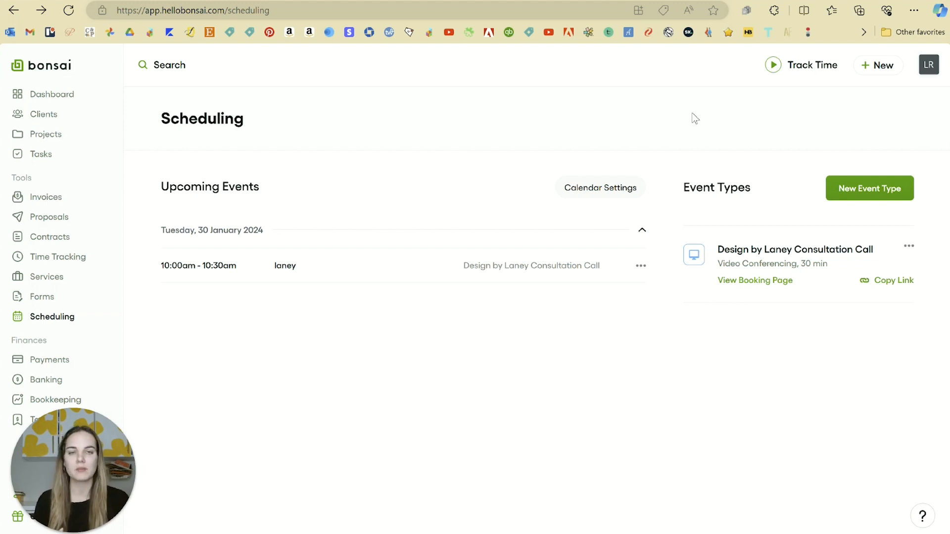